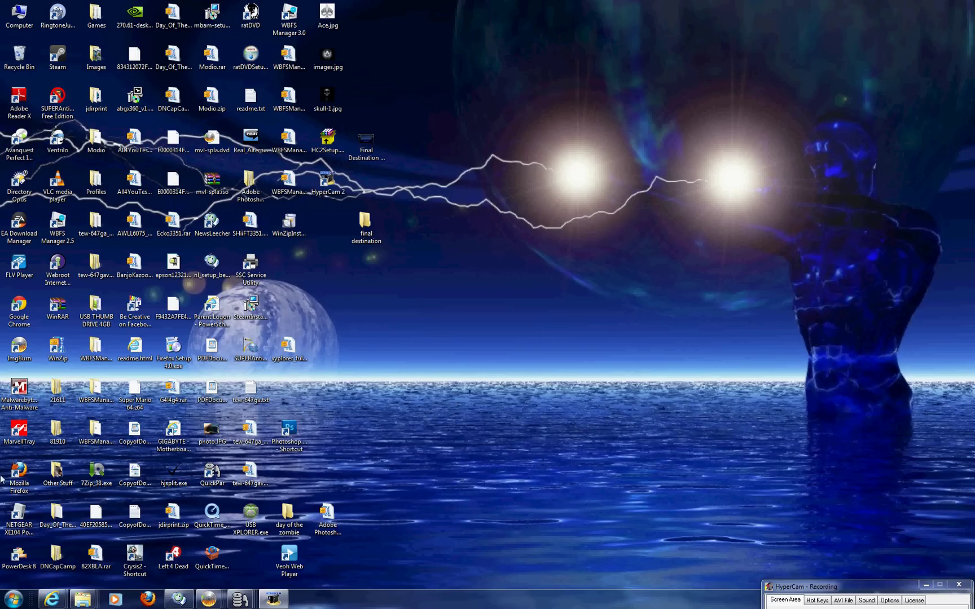
left_click(154, 606)
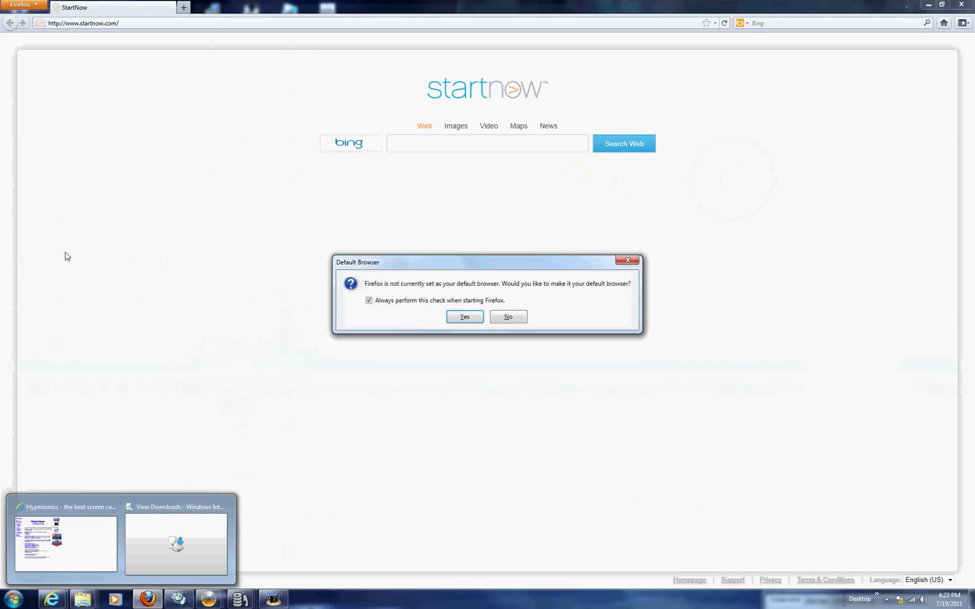
left_click(501, 323)
left_click(138, 27)
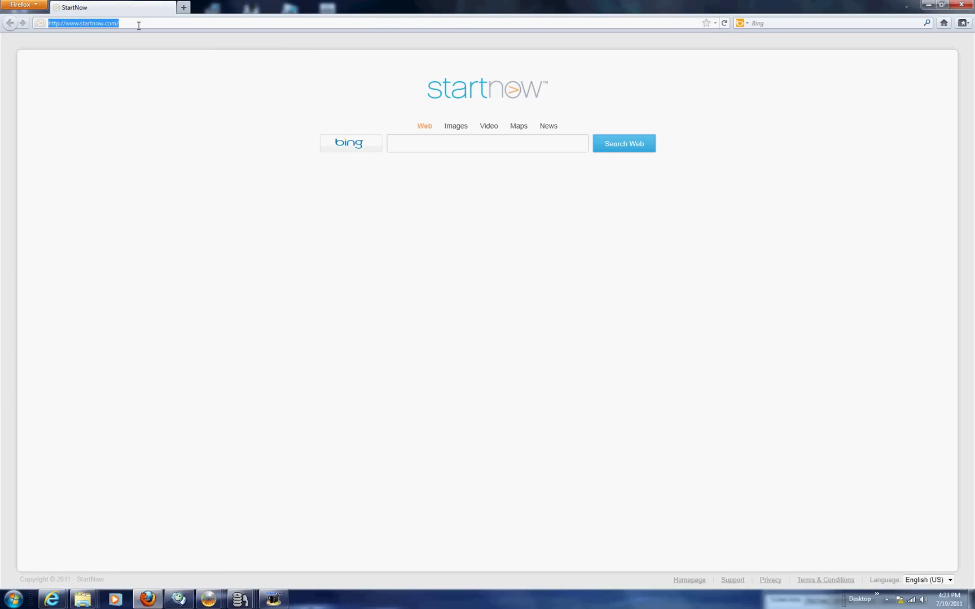
type("www")
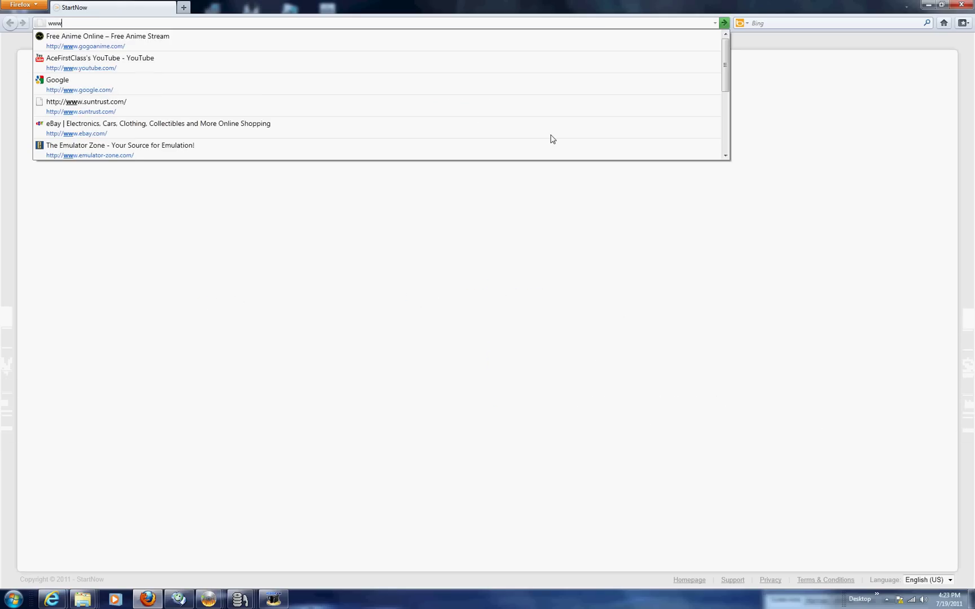
type(".emulator-")
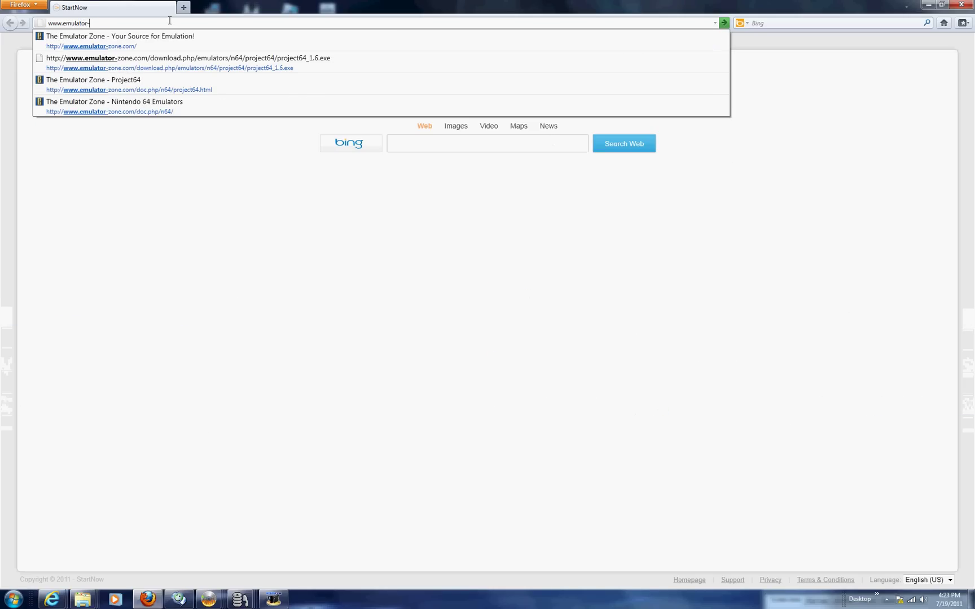
left_click(170, 41)
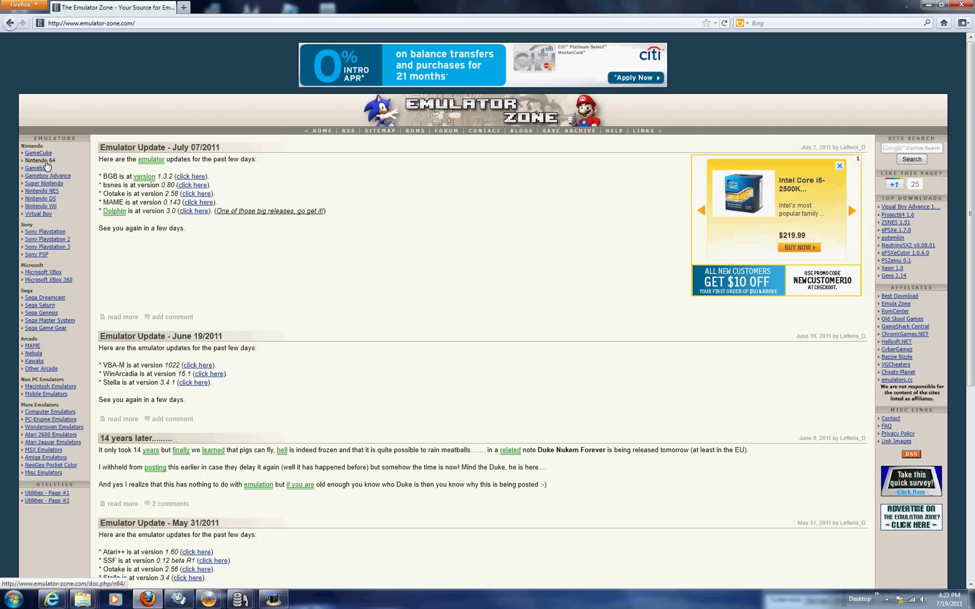
- Find Project64 among the Nintendo 64 emulators and save the Project64 1.6 installer
left_click(46, 162)
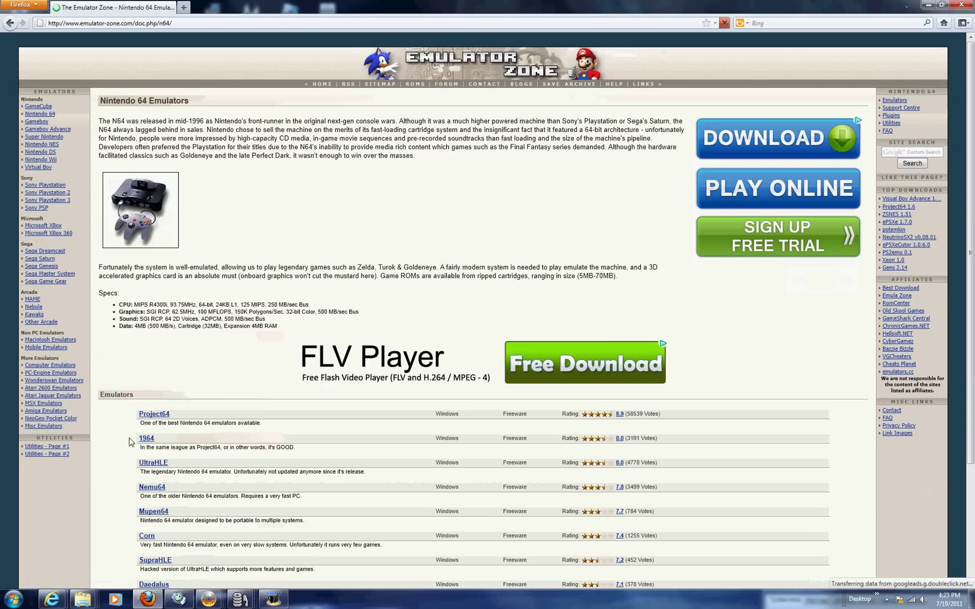
left_click(154, 415)
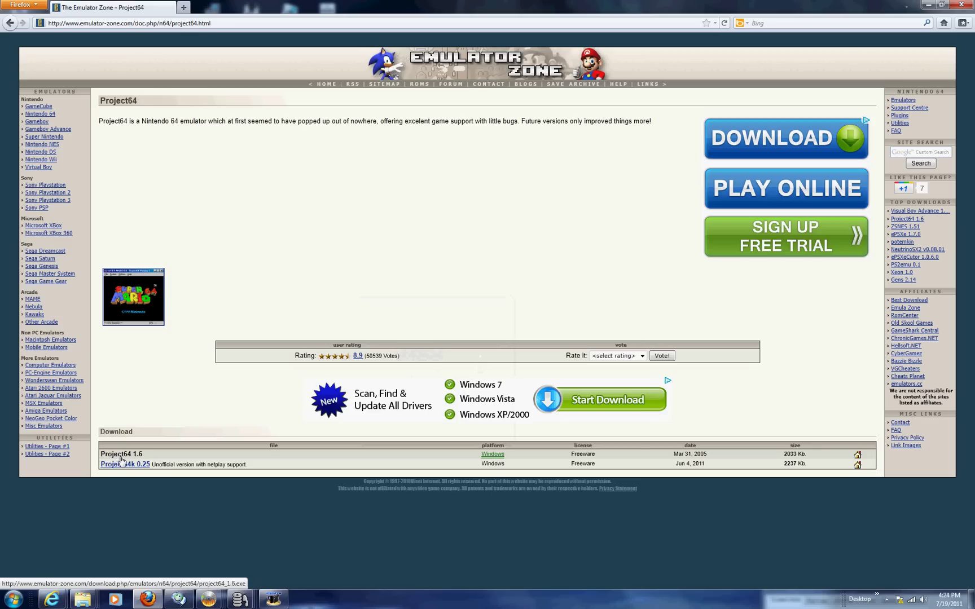
left_click(121, 455)
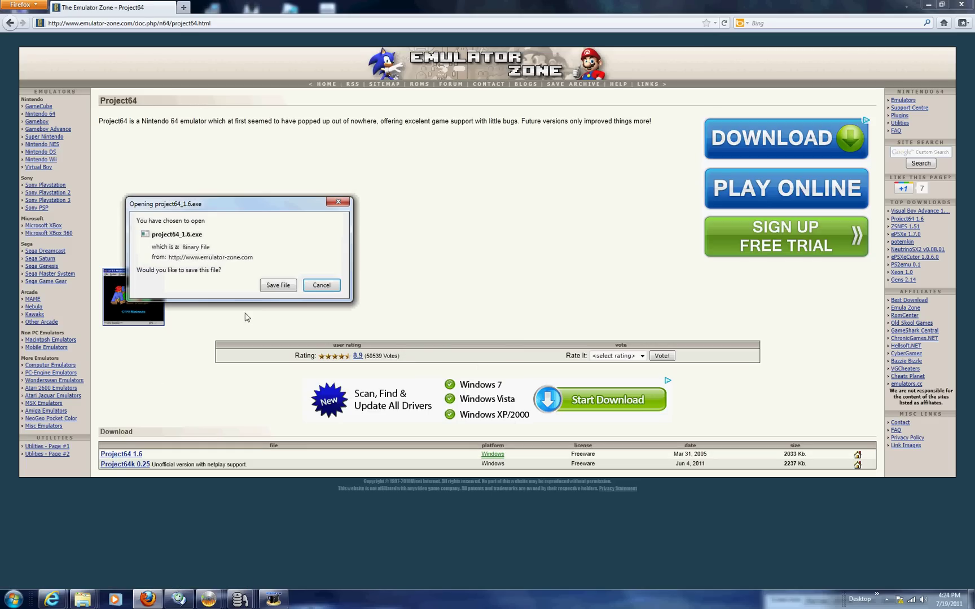
left_click(273, 286)
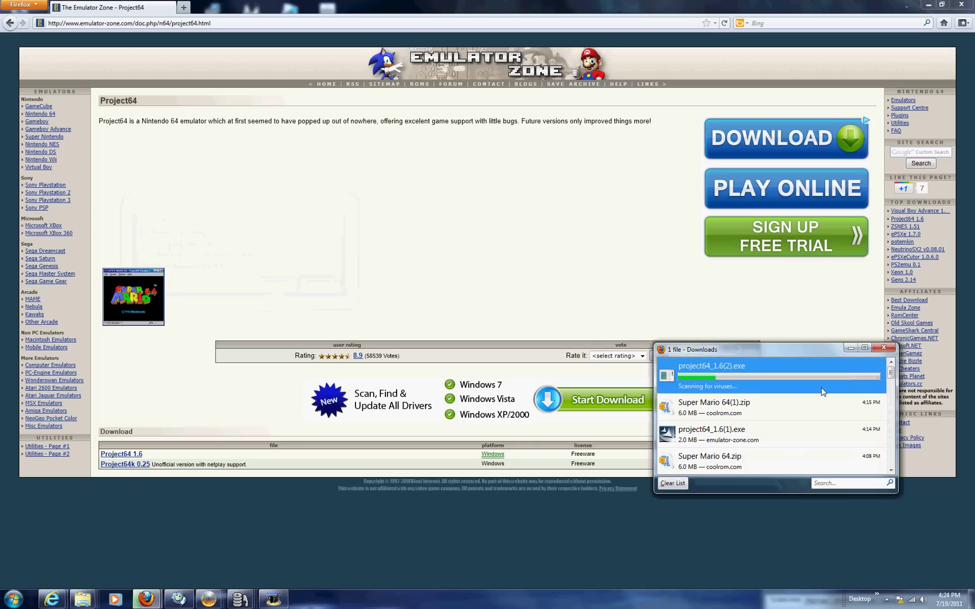
- Run the downloaded project64_1.6(2).exe, complete its setup wizard with the Modify option, and minimize the downloads window
double_click(742, 376)
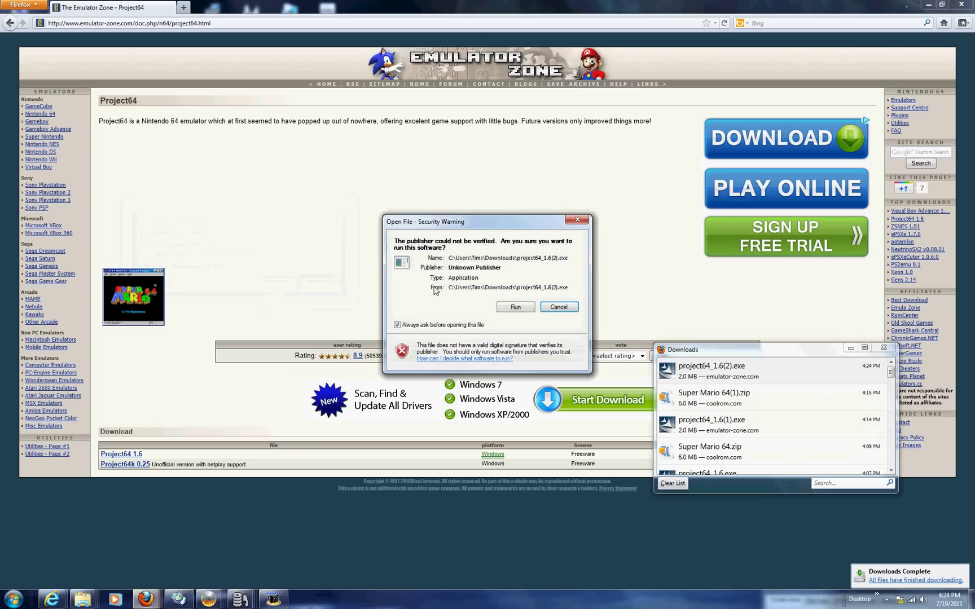
left_click(516, 307)
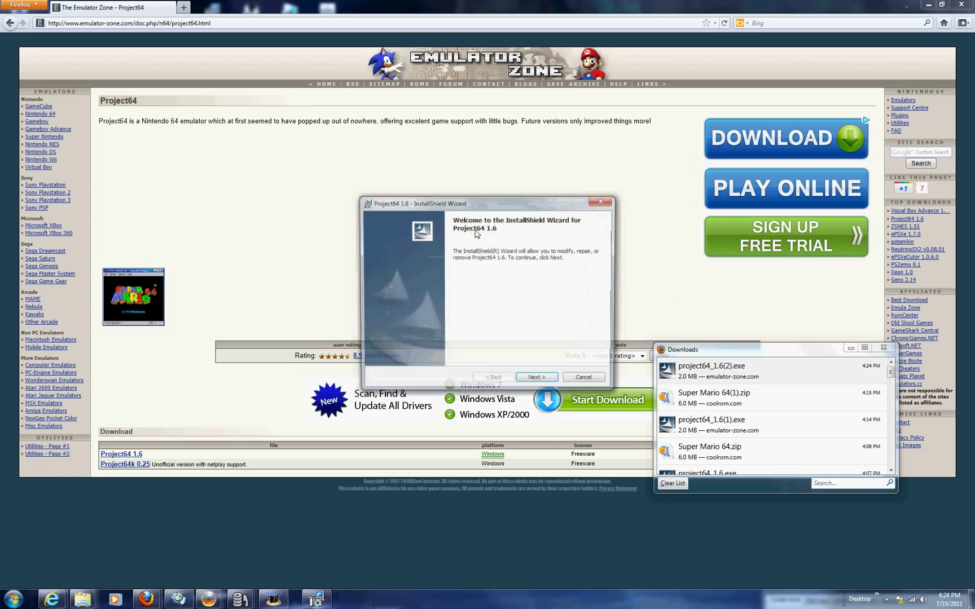
left_click(538, 381)
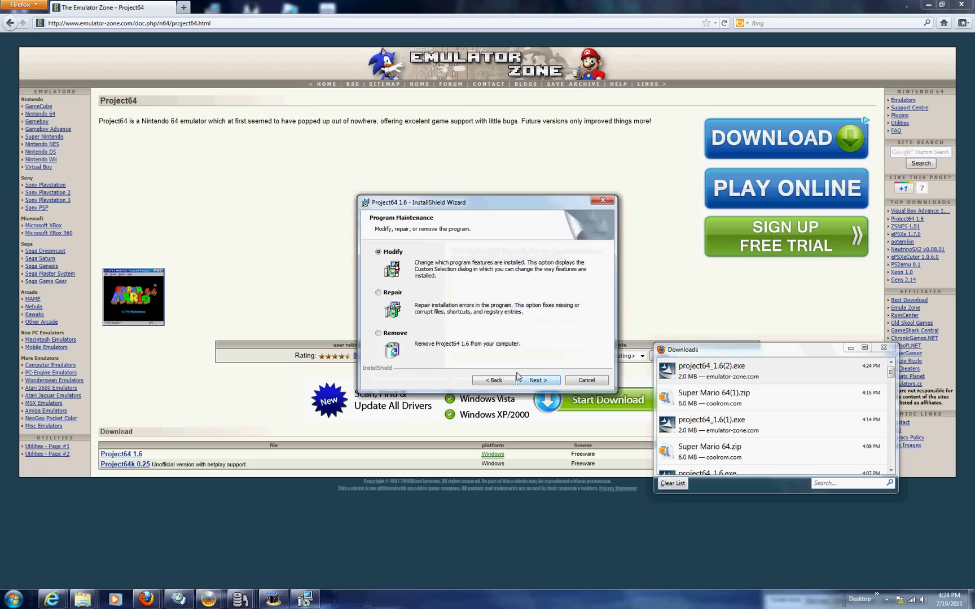
left_click(532, 381)
left_click(531, 382)
left_click(532, 382)
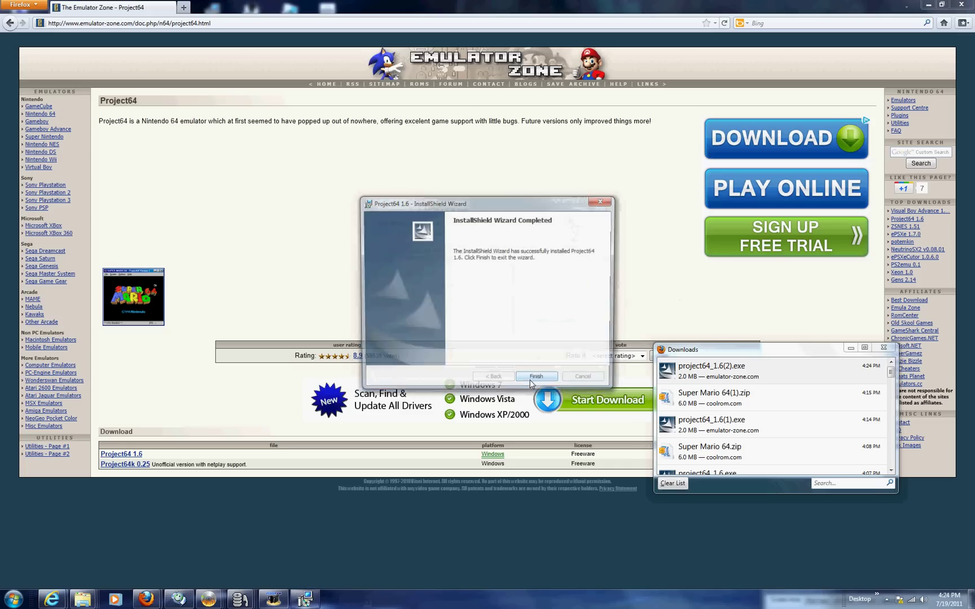
left_click(539, 380)
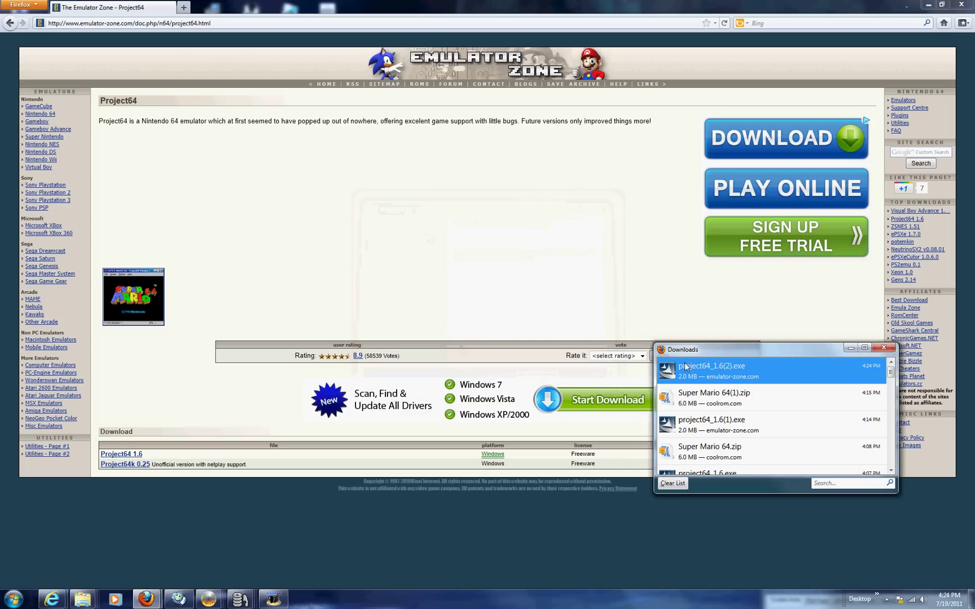
left_click(850, 347)
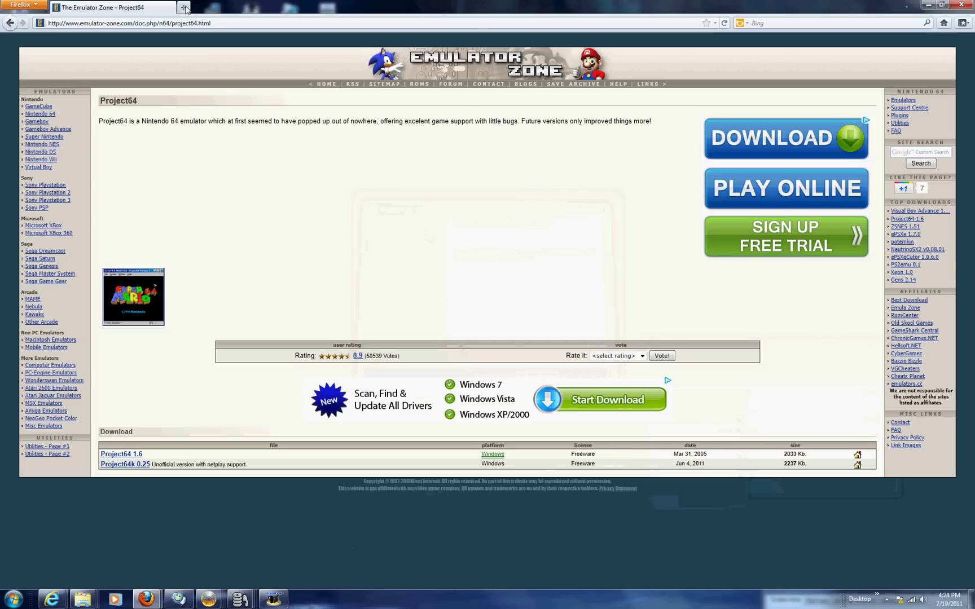
left_click(183, 8)
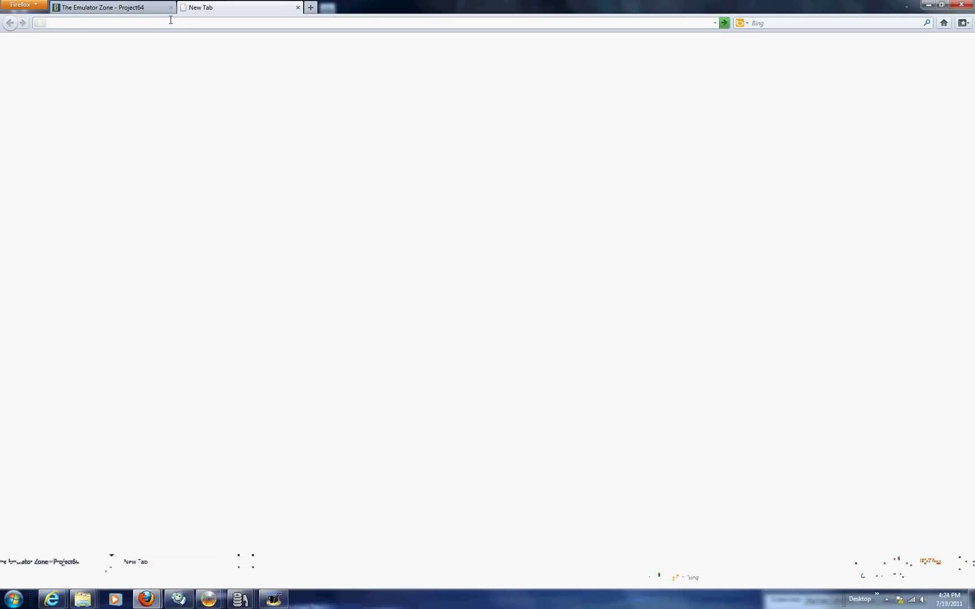
type("www.cool")
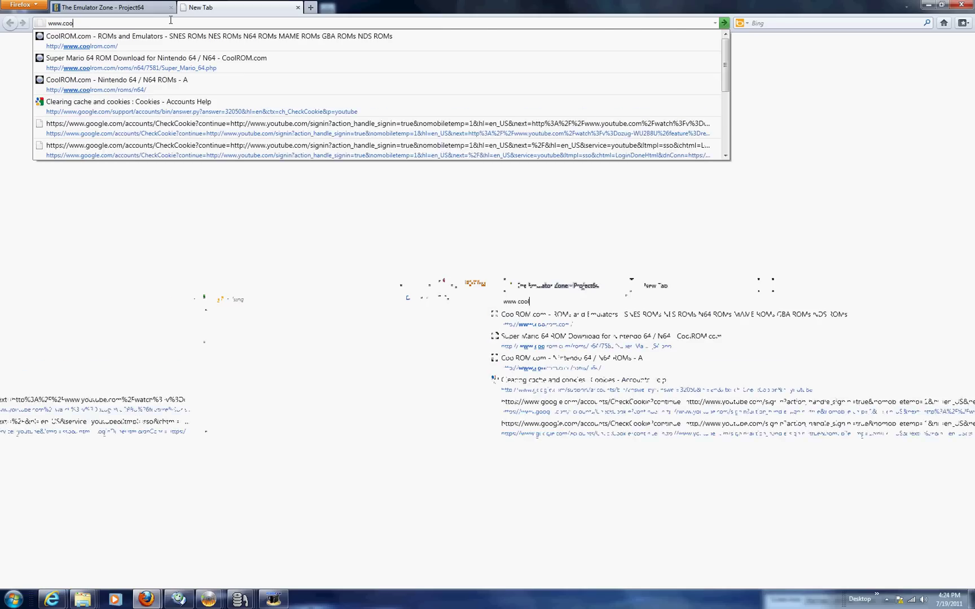
type("rom.com")
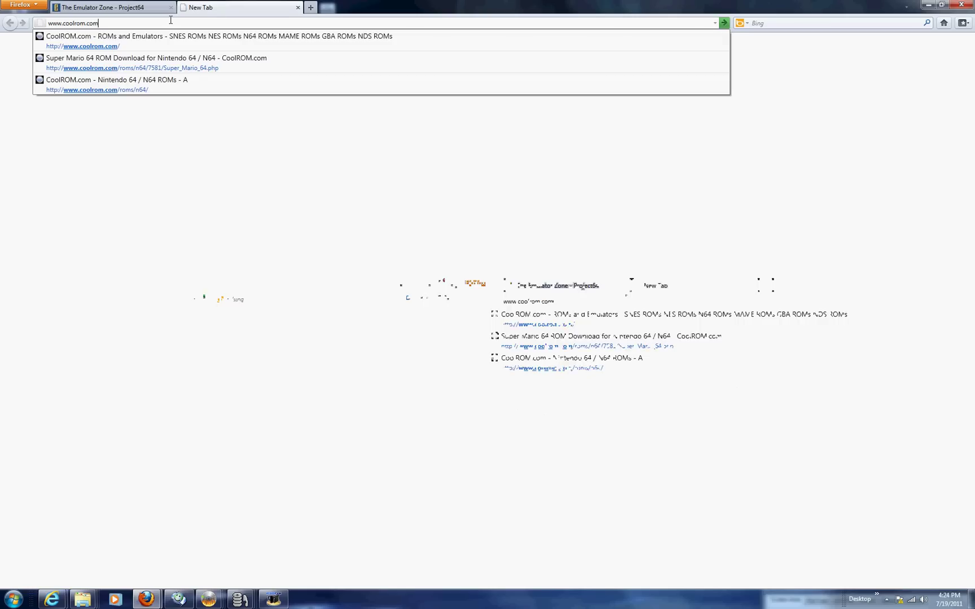
key("Return")
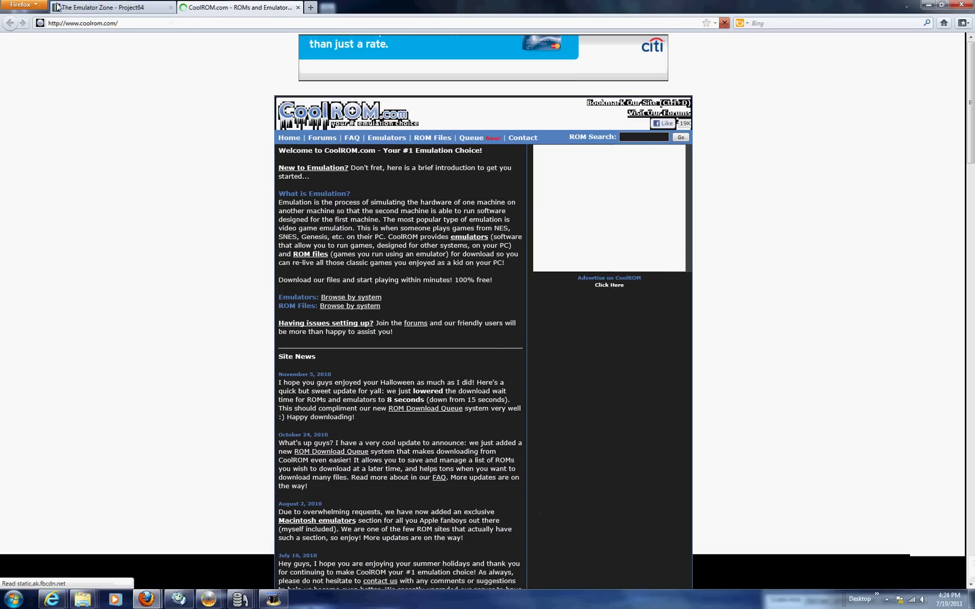
- Browse the Nintendo 64 ROM files and open the Super Mario 64 page from the top-rated list
mouse_move(420, 141)
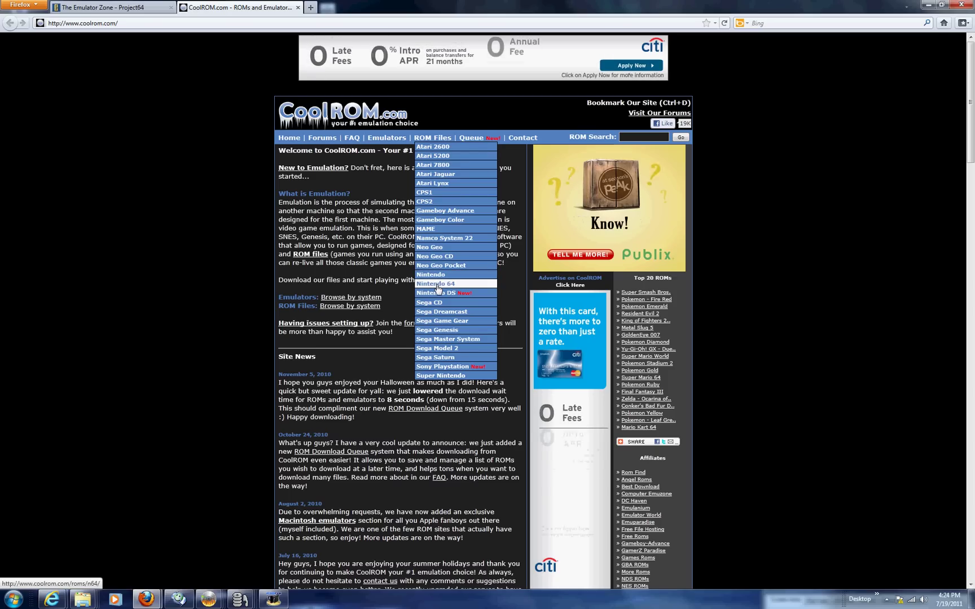
left_click(437, 285)
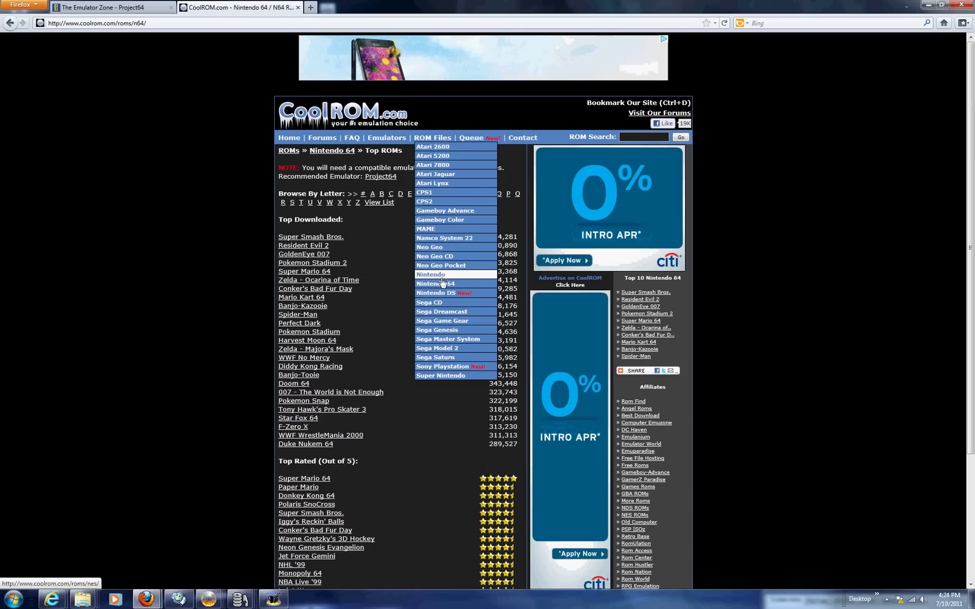
scroll(265, 380, "down", 2)
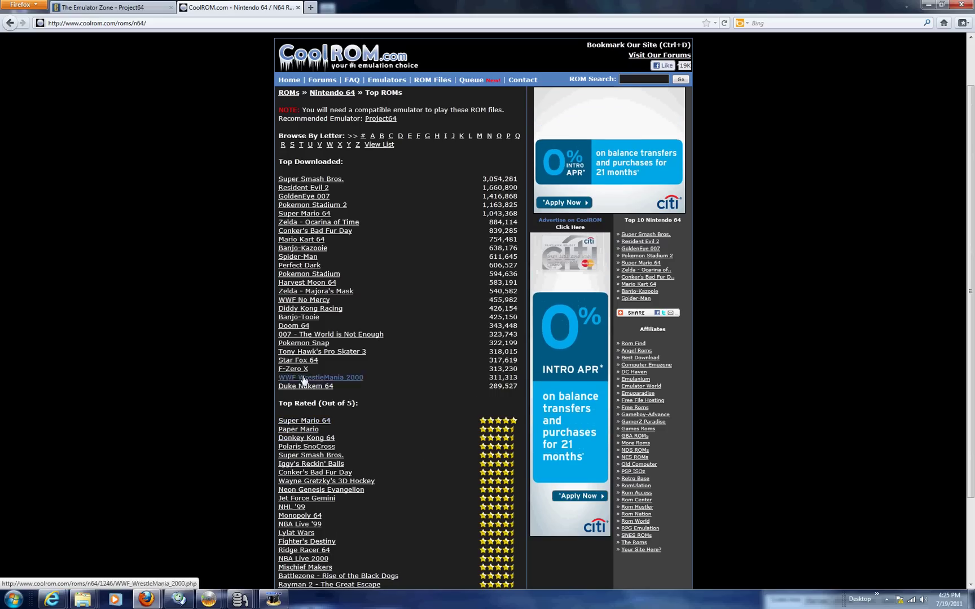
left_click(320, 421)
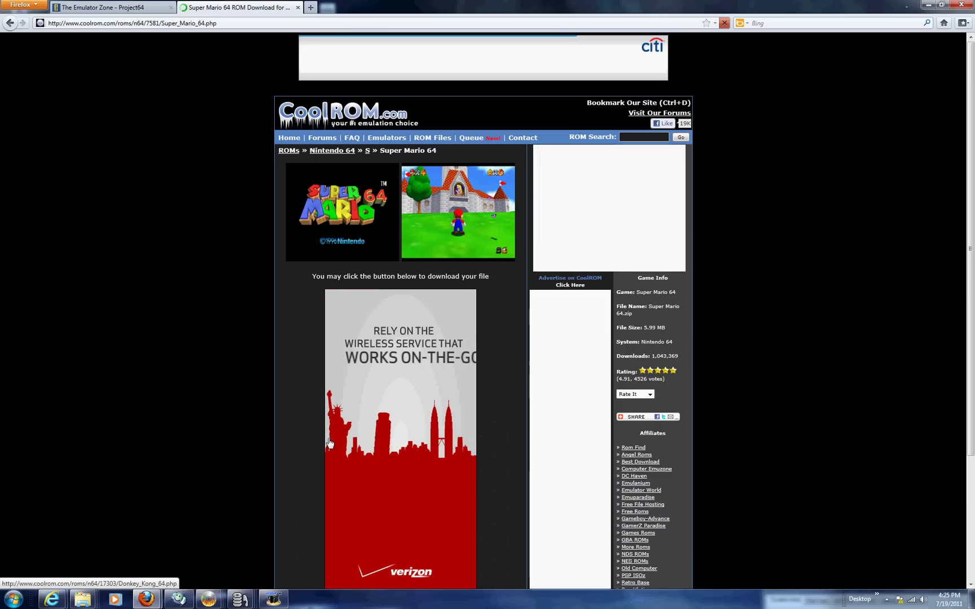
- Download the Super Mario 64 zip file and bring up the downloads window to follow its progress
scroll(383, 497, "down", 5)
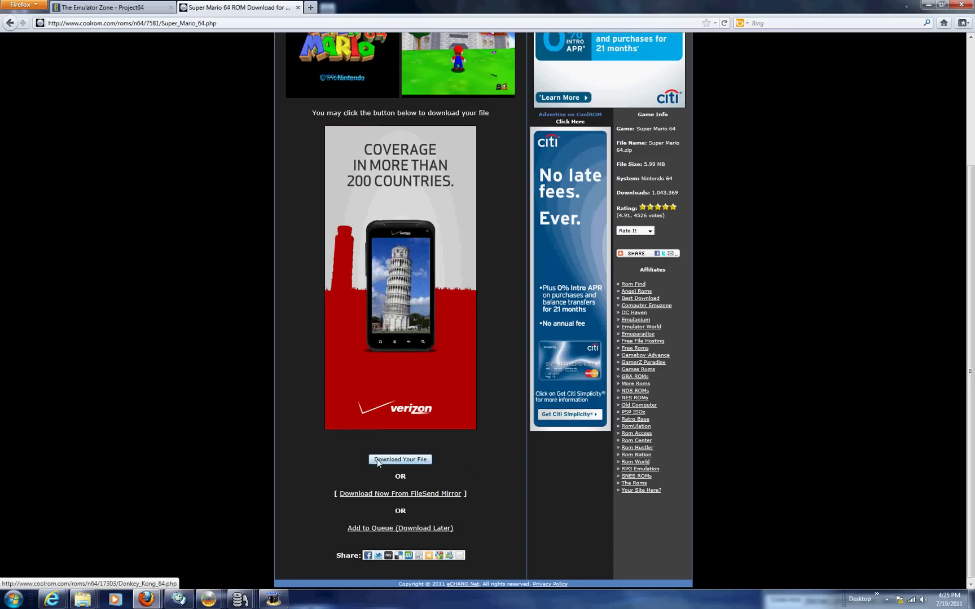
left_click(394, 460)
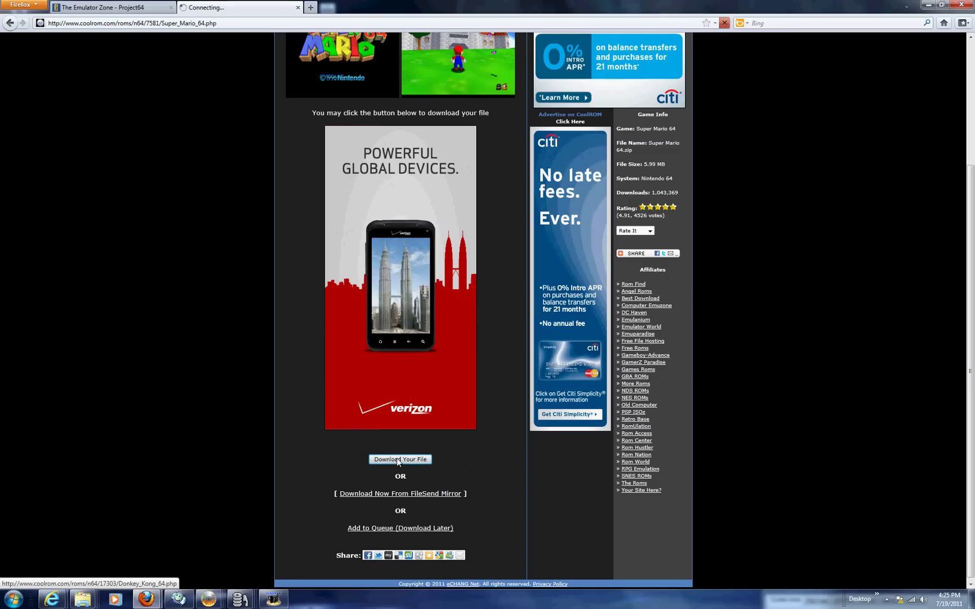
left_click(153, 303)
left_click(271, 356)
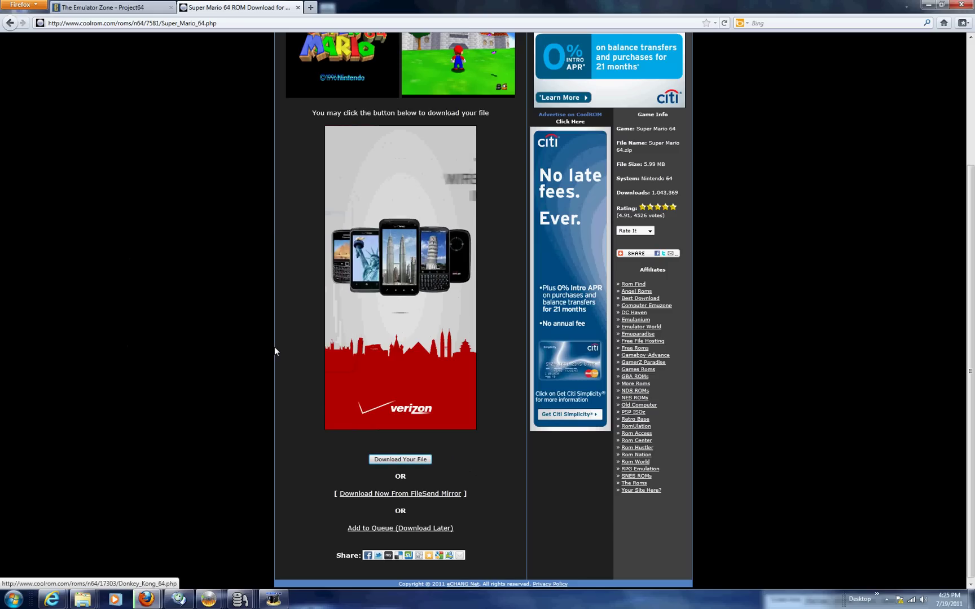
mouse_move(146, 599)
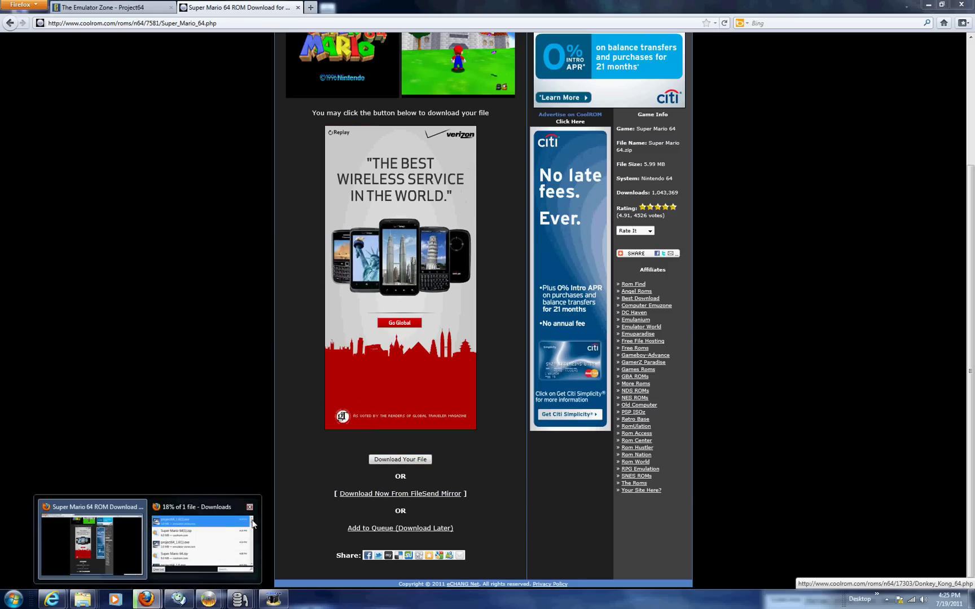
left_click(181, 536)
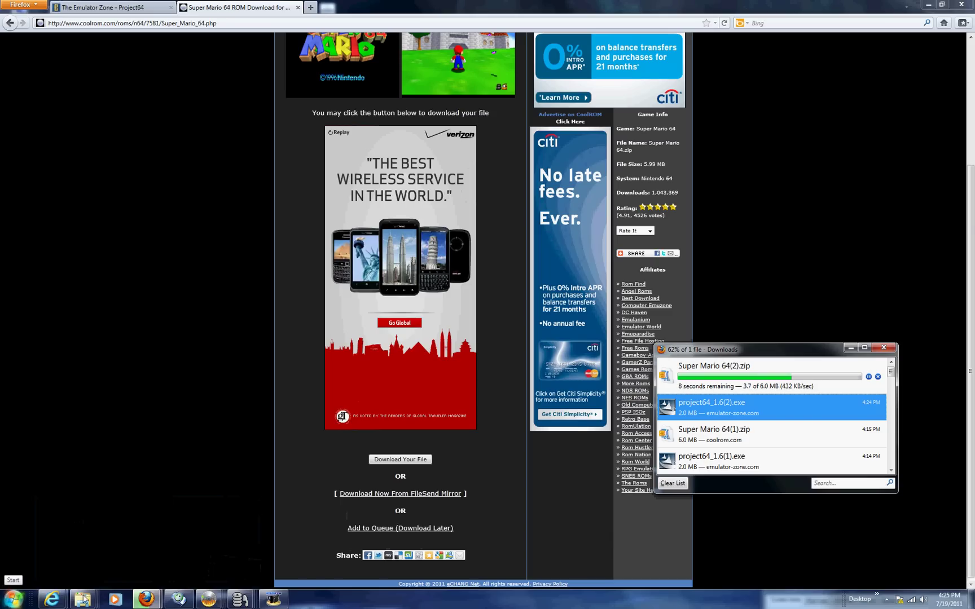
- Search the computer for "project", launch Project64 1.6, and move its window clear of the downloads list
left_click(11, 601)
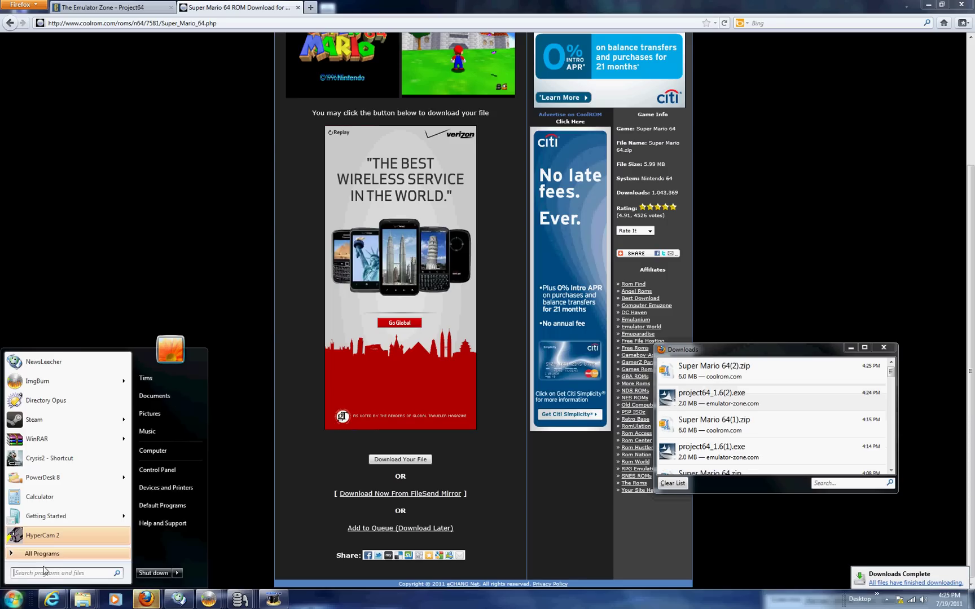
type("pr")
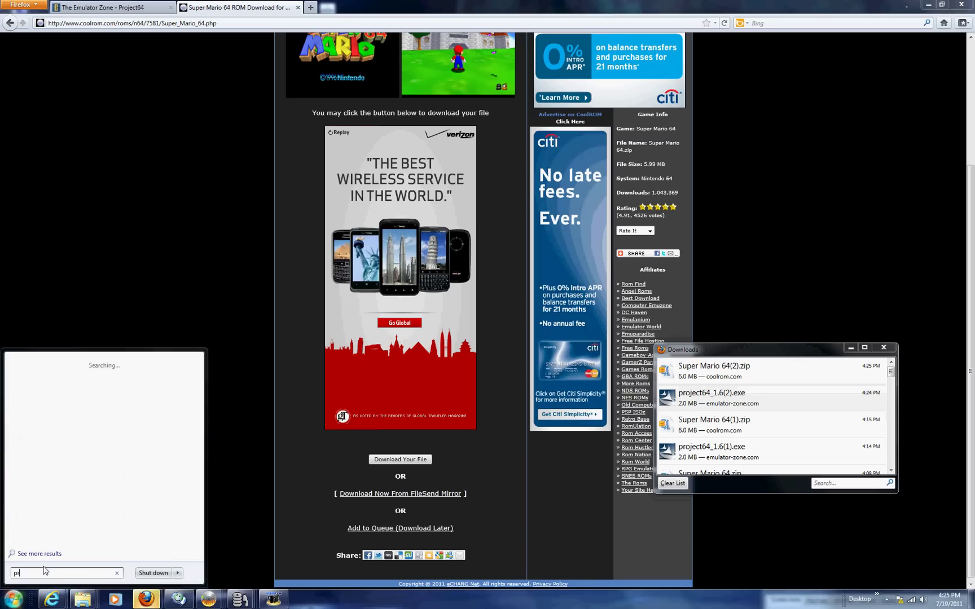
type("ojectr")
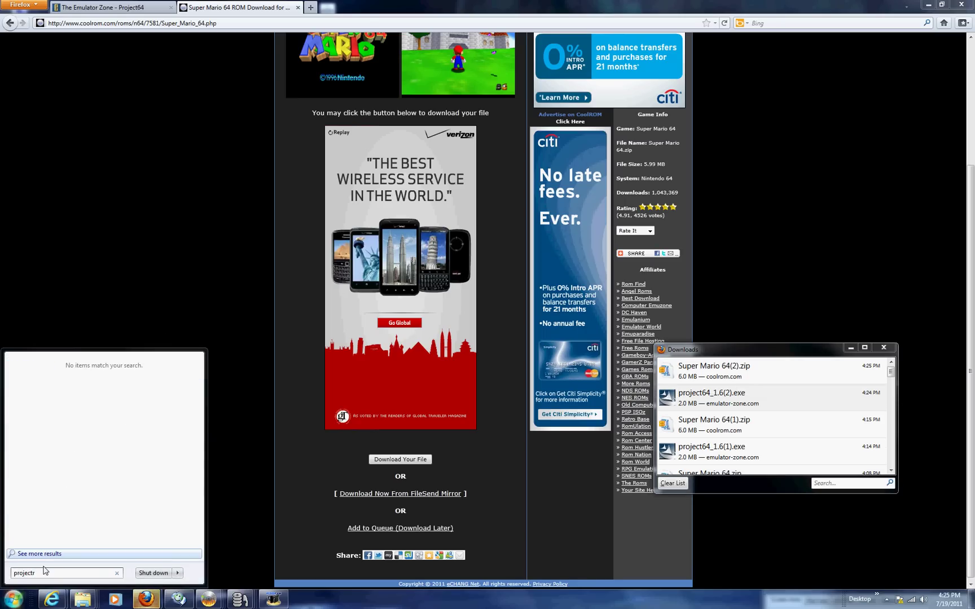
key("BackSpace")
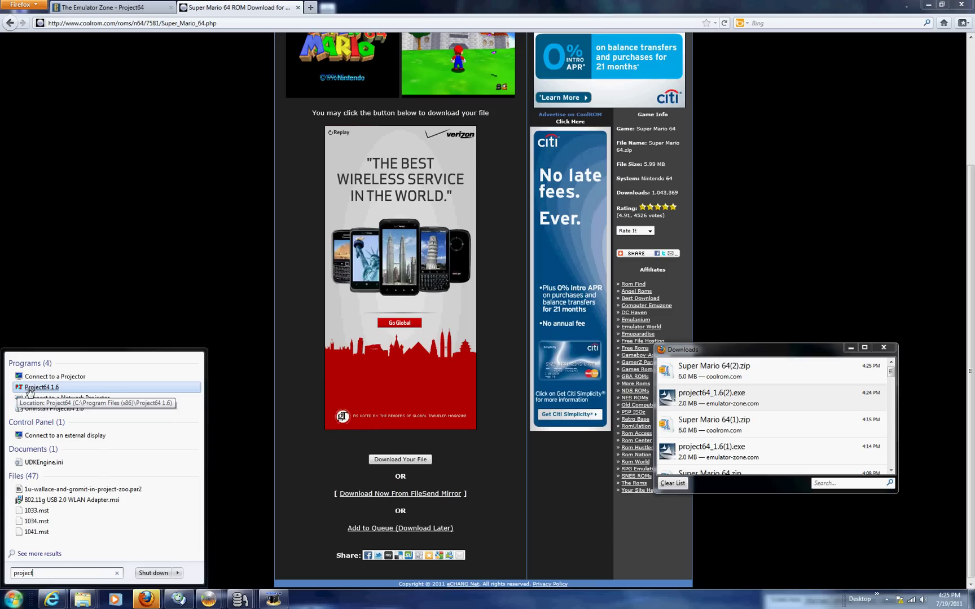
left_click(33, 388)
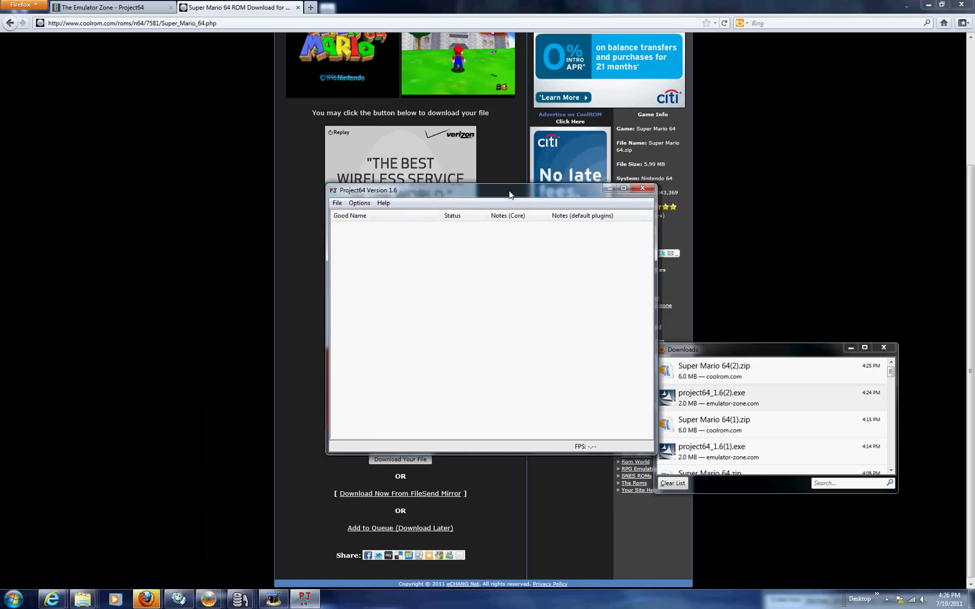
left_click_drag(508, 195, 286, 151)
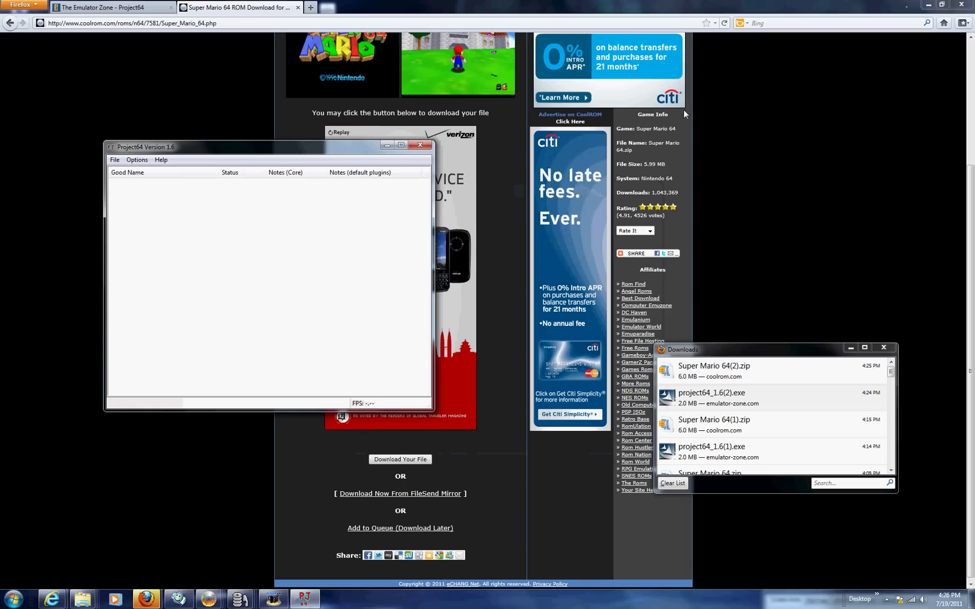
- Locate the downloaded Super Mario 64(2).zip in its folder and extract it to the desktop with WinRAR, replacing all existing files
left_click(735, 363)
right_click(732, 364)
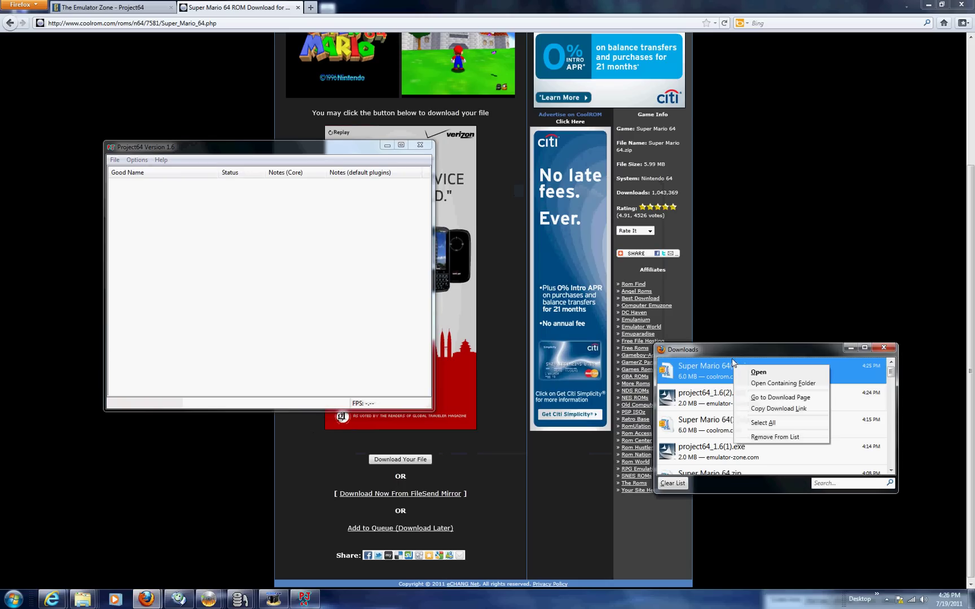
left_click(803, 383)
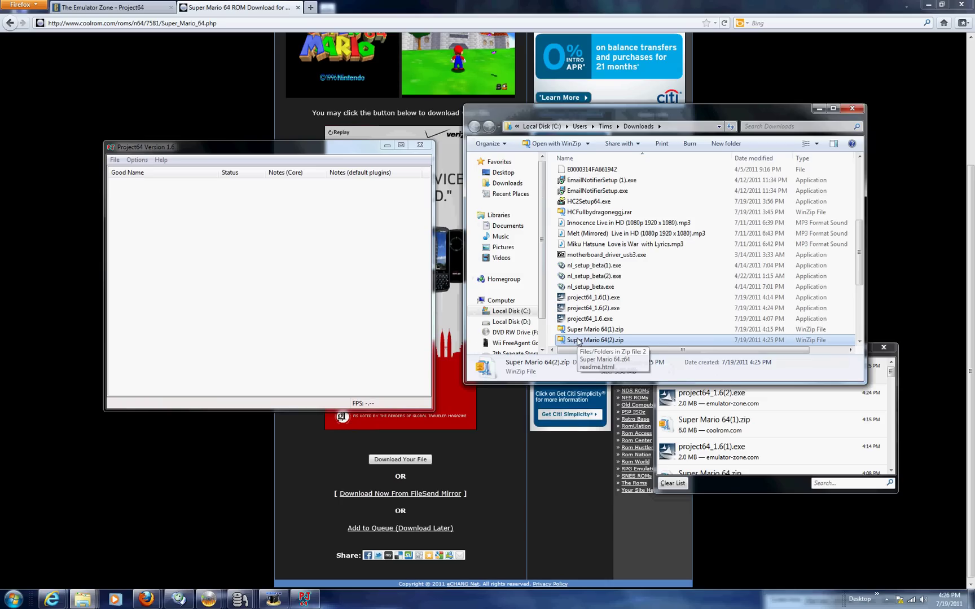
right_click(578, 340)
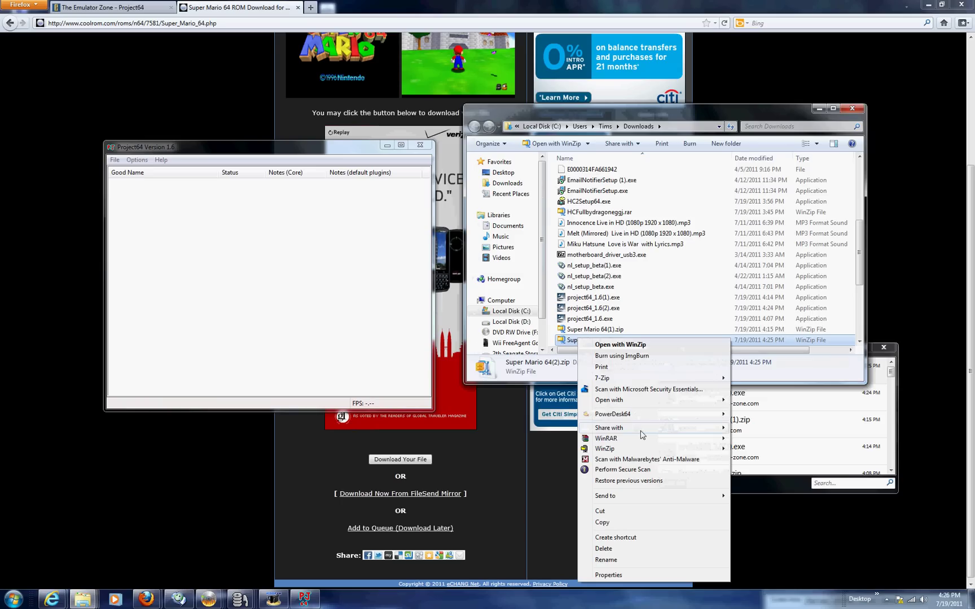
mouse_move(647, 439)
left_click(743, 439)
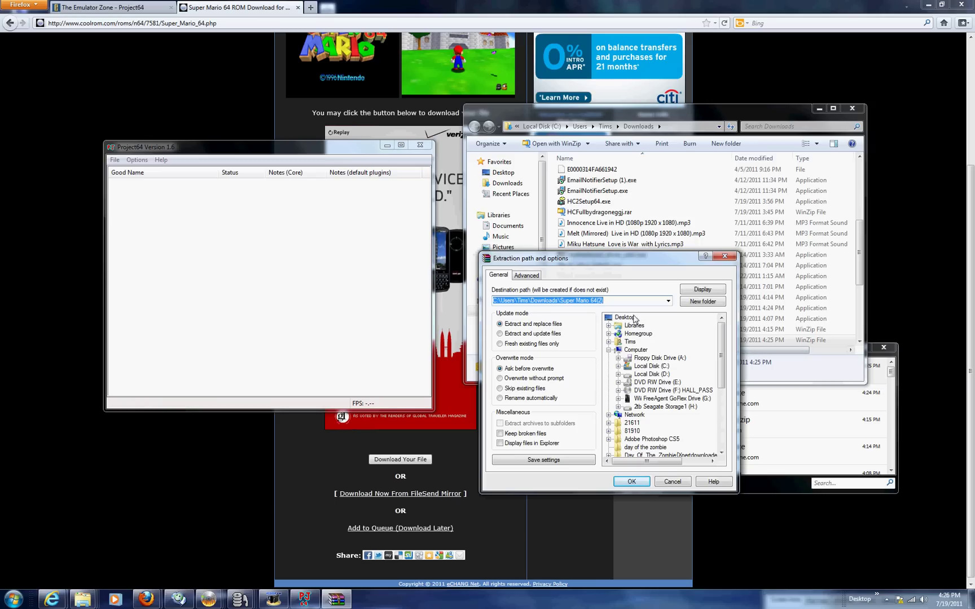
left_click(632, 481)
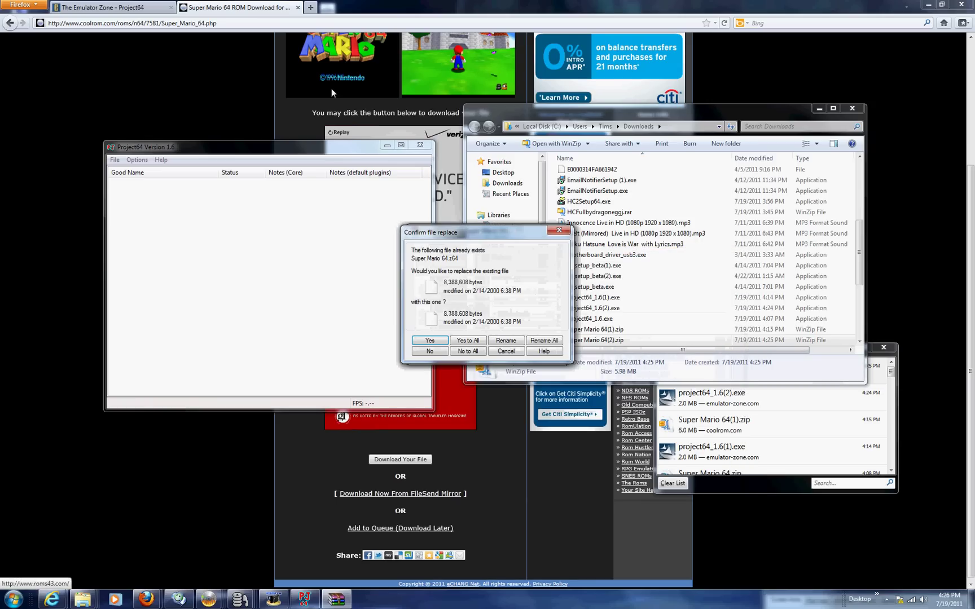
left_click(469, 339)
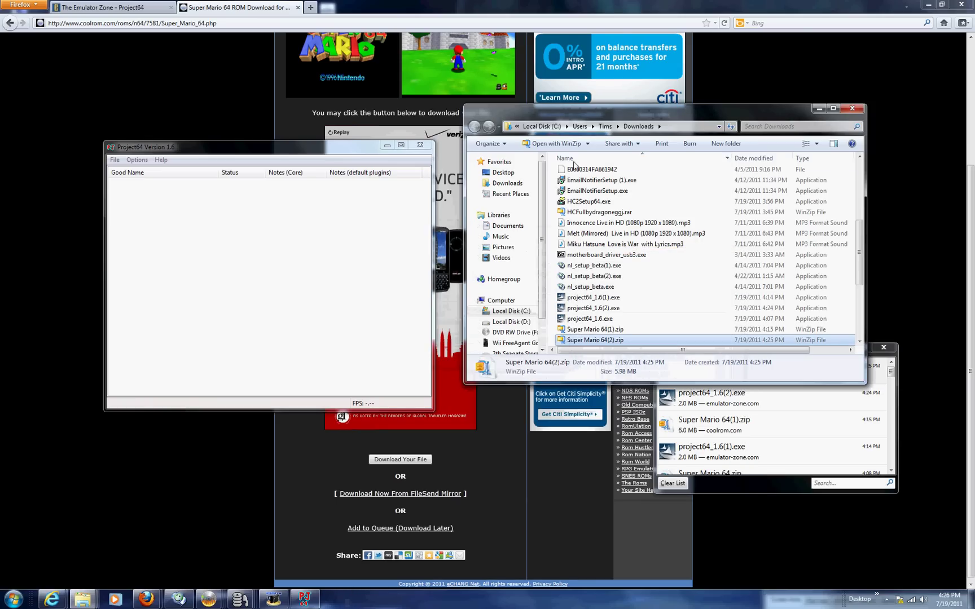
- Bring the Project64 window forward and open the Super Mario 64 ROM from the desktop
left_click_drag(133, 148, 456, 127)
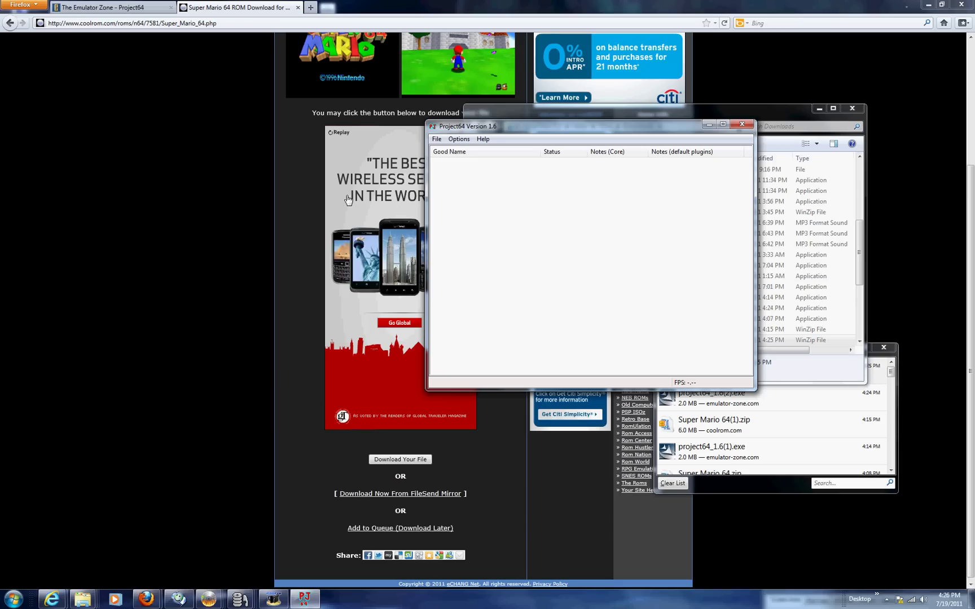
left_click(435, 140)
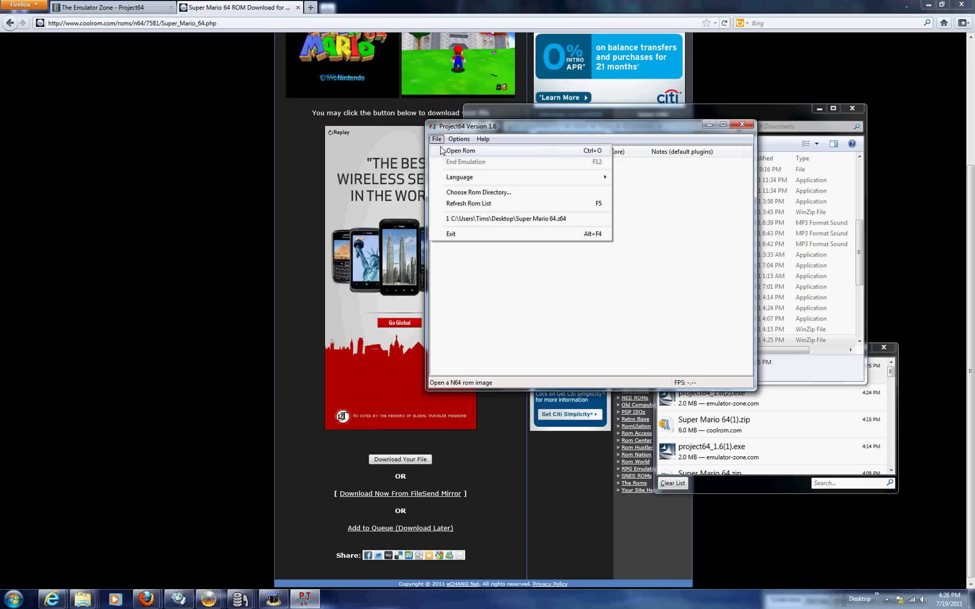
left_click(458, 151)
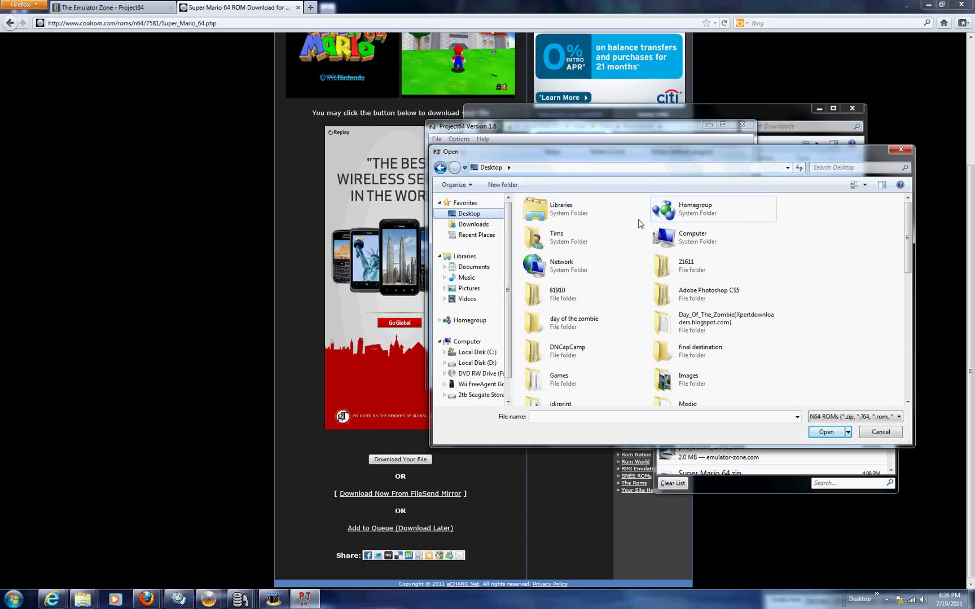
left_click_drag(908, 257, 915, 377)
double_click(675, 289)
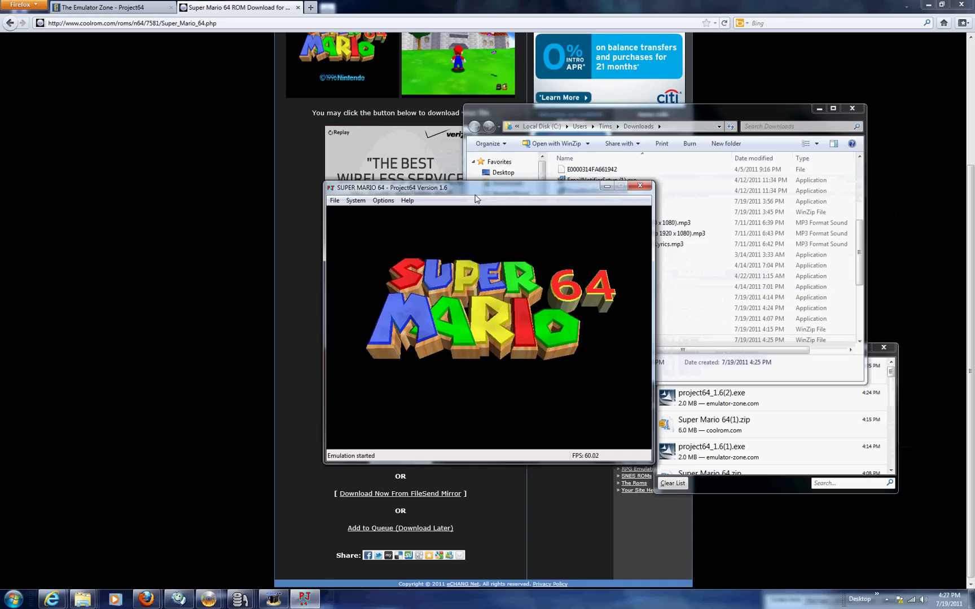
- Move the game window up beside the download page, pass the title screen and start a new game in the Mario A file
left_click_drag(475, 191, 536, 173)
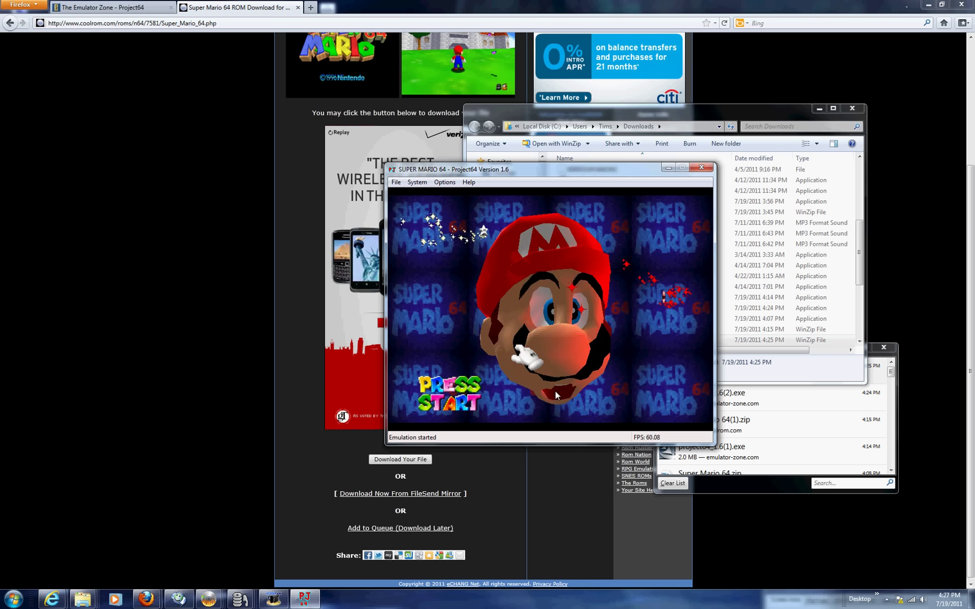
key("Return")
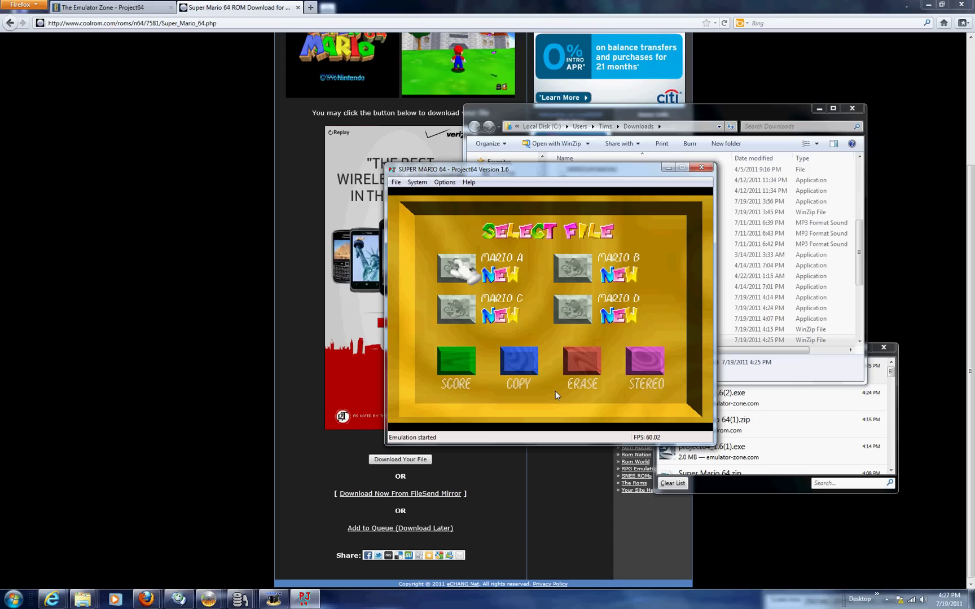
key("Return")
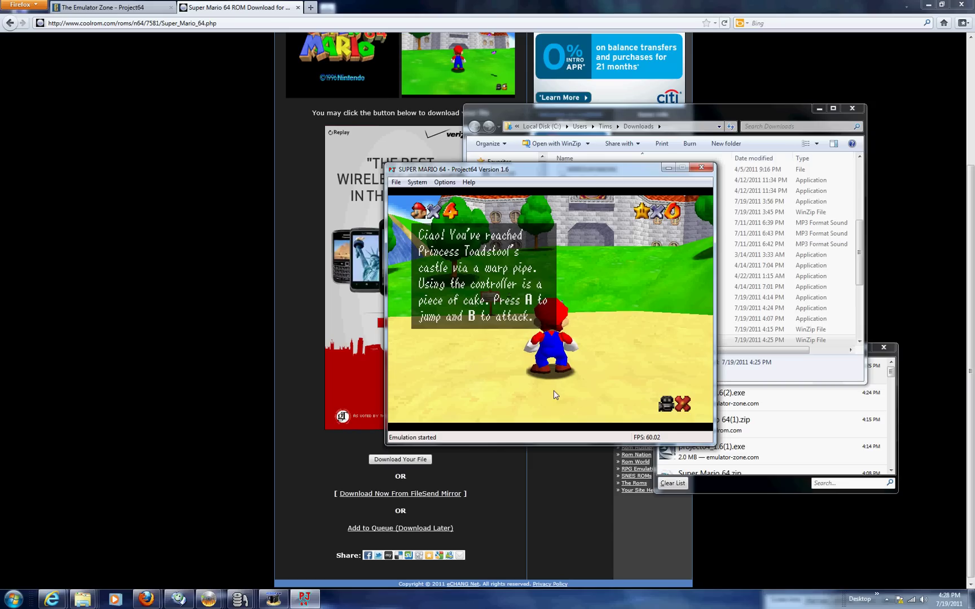
- Dismiss the castle welcome message and run Mario across the castle grounds to the bridge
key("x")
key("x")
key("Up")
key("Right")
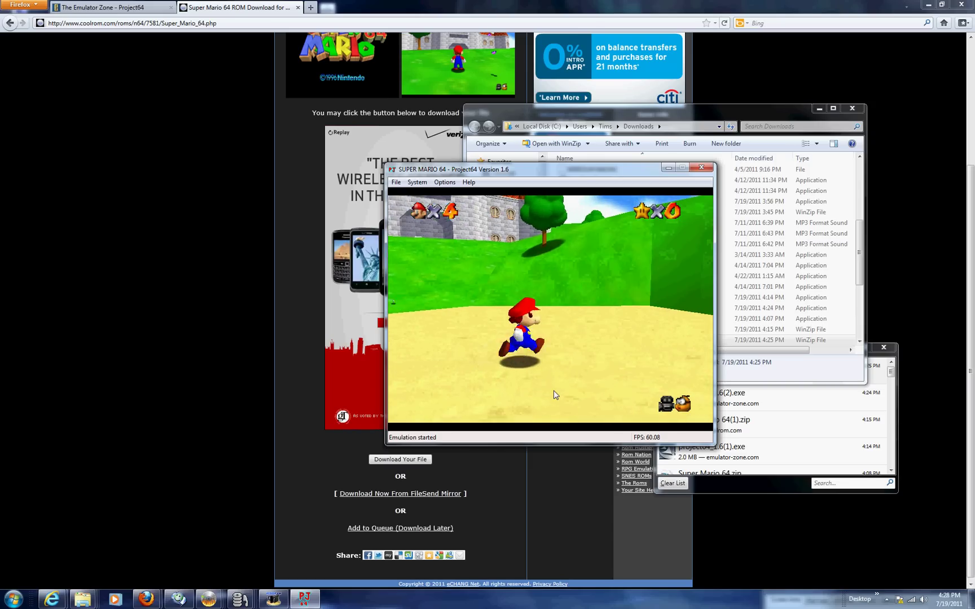
key("Up")
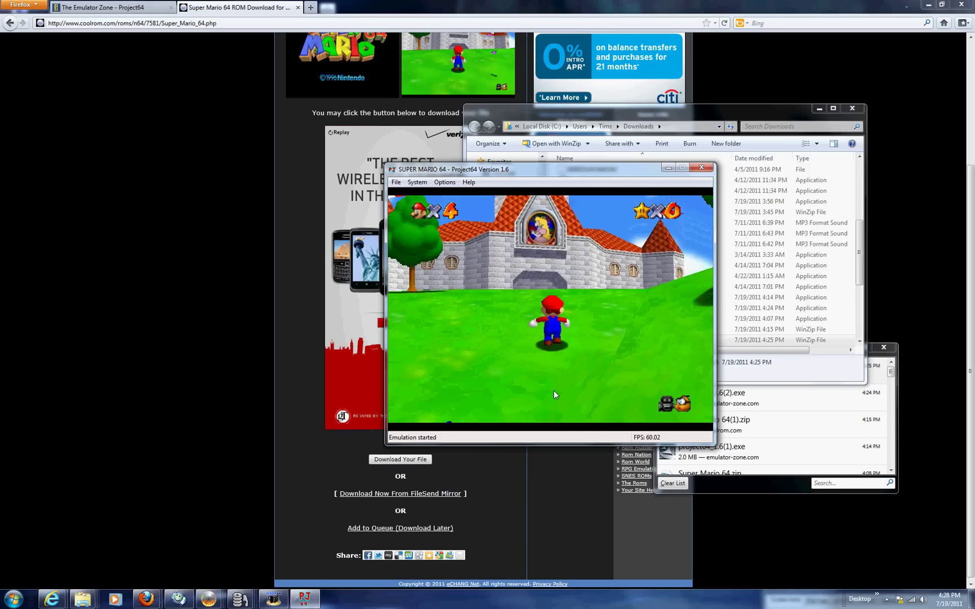
key("Right")
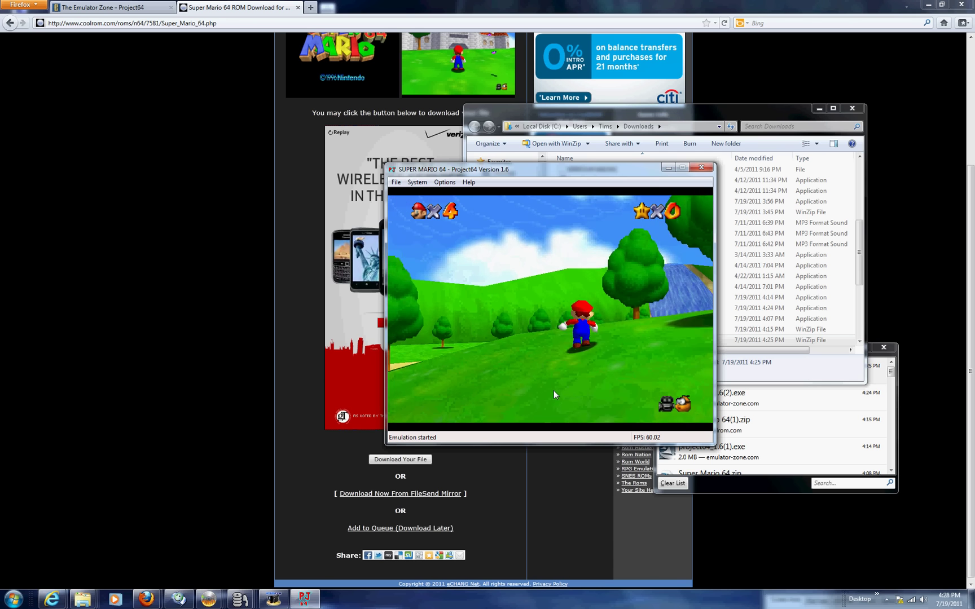
key("Up")
key("Left")
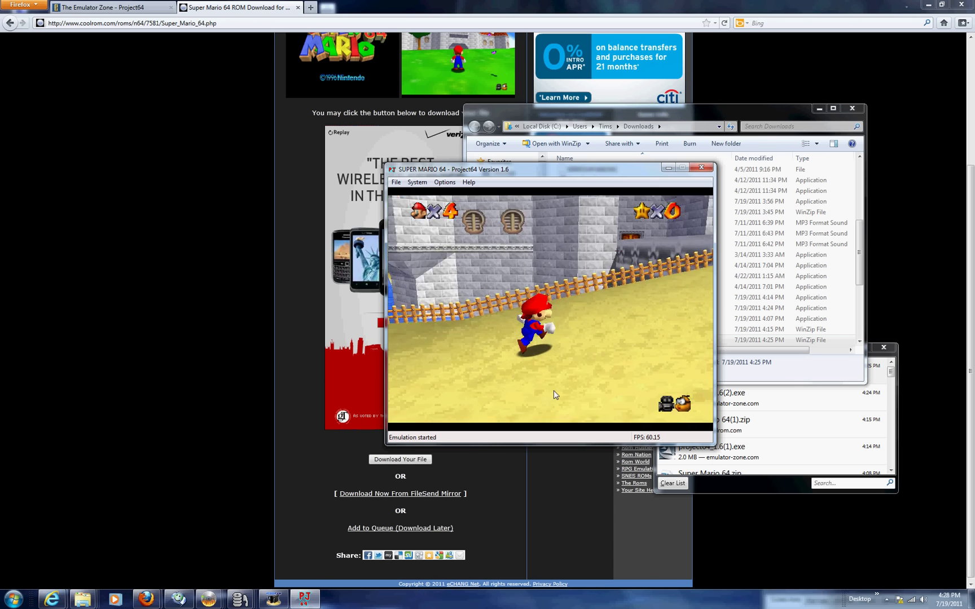
key("Up")
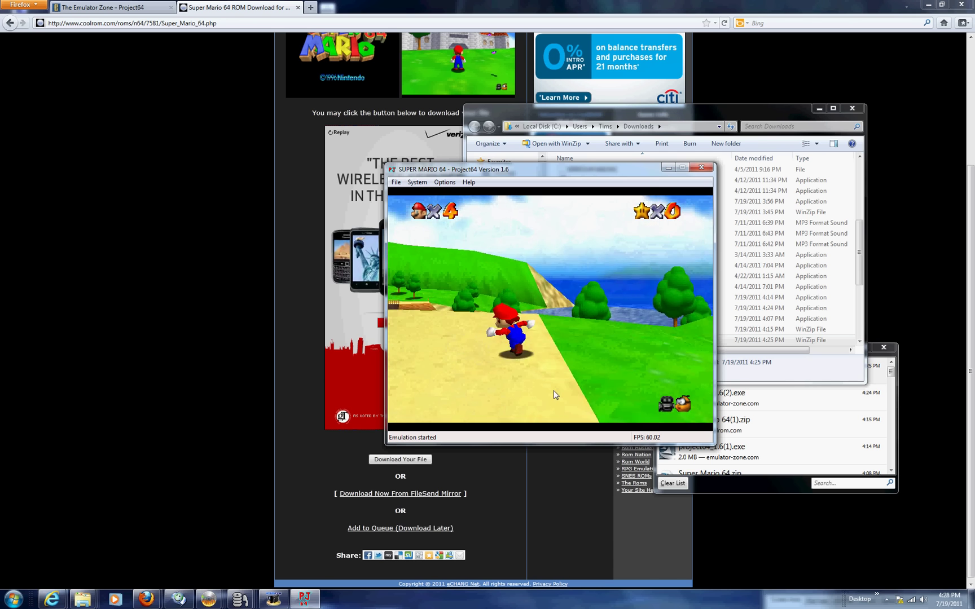
key("Left")
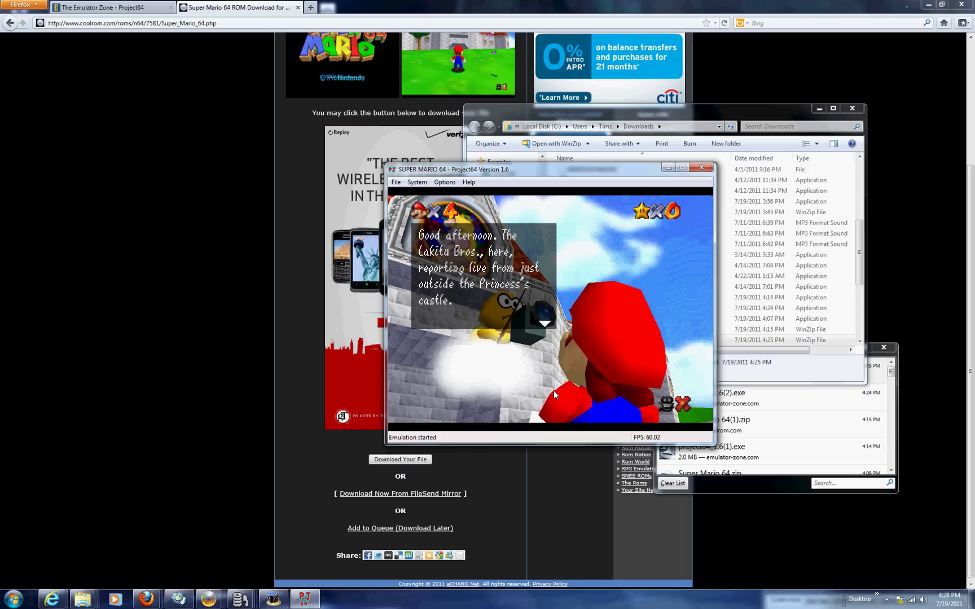
- Advance through the Lakitu Bros. dialogue to its last page
key("x")
key("x")
key("x")
key("x")
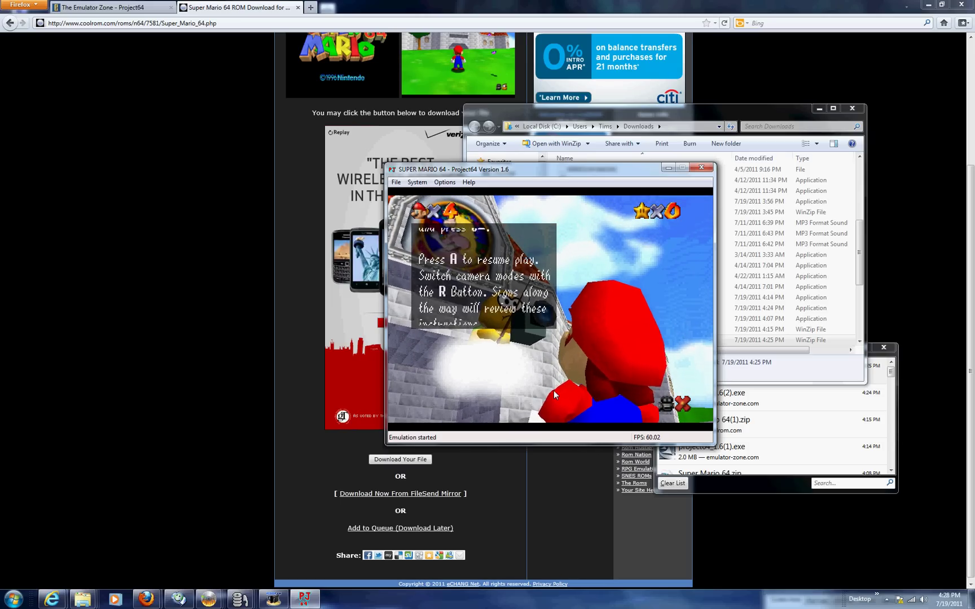
key("x")
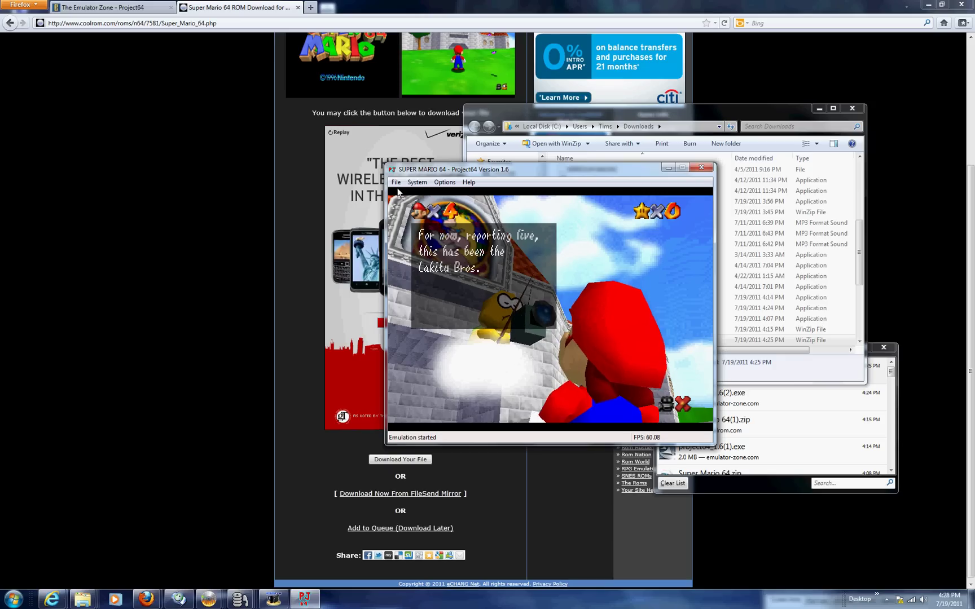
- Examine the game's available cheats, including the Mario's Cap, Infinite and Have groups, and close the list without enabling any
left_click(417, 182)
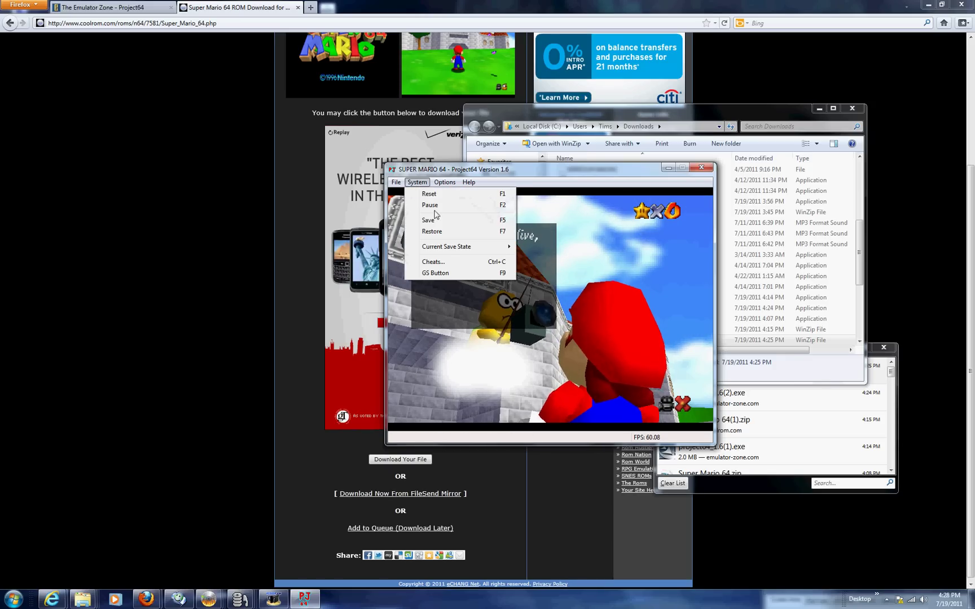
left_click(445, 262)
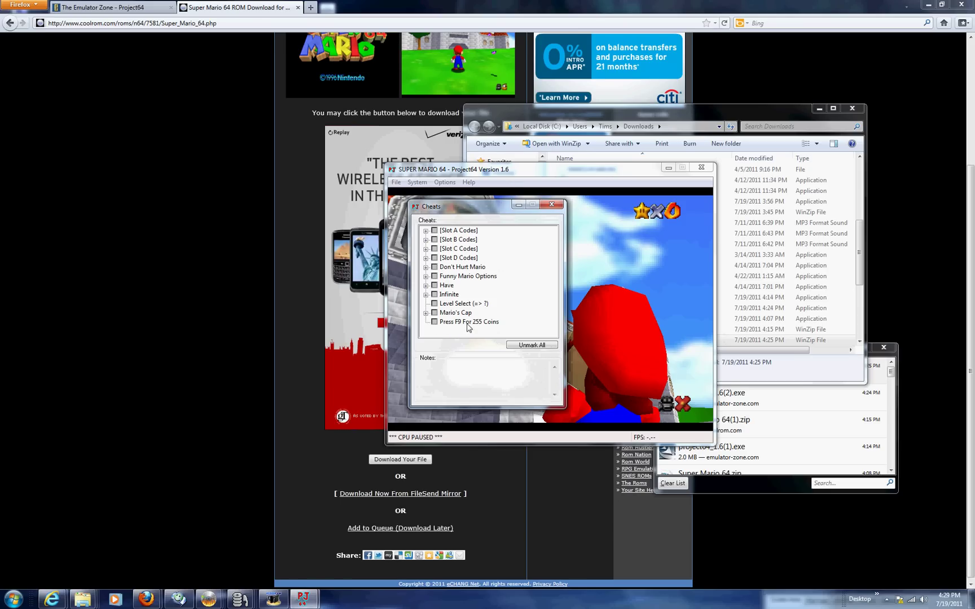
left_click(426, 313)
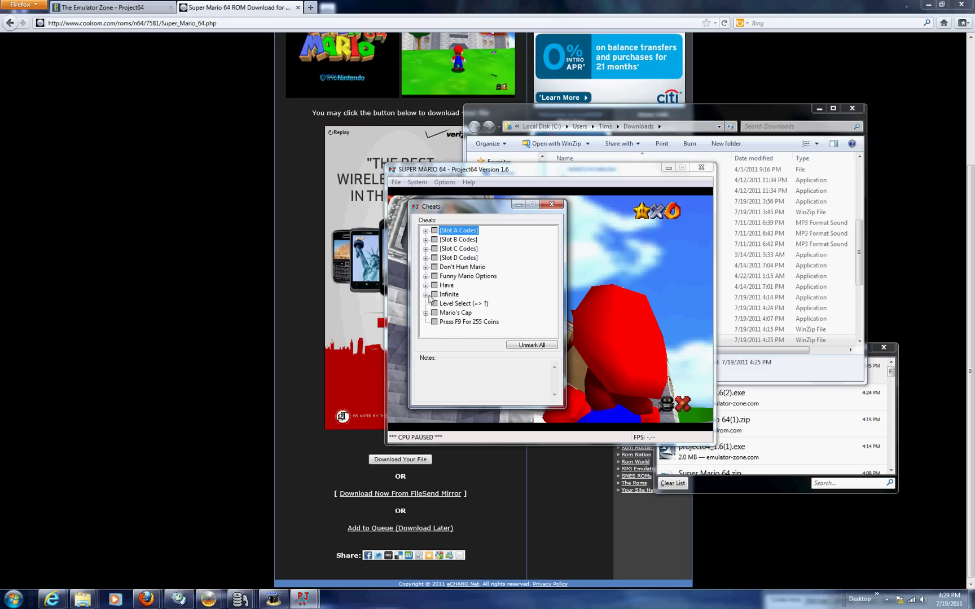
left_click(426, 295)
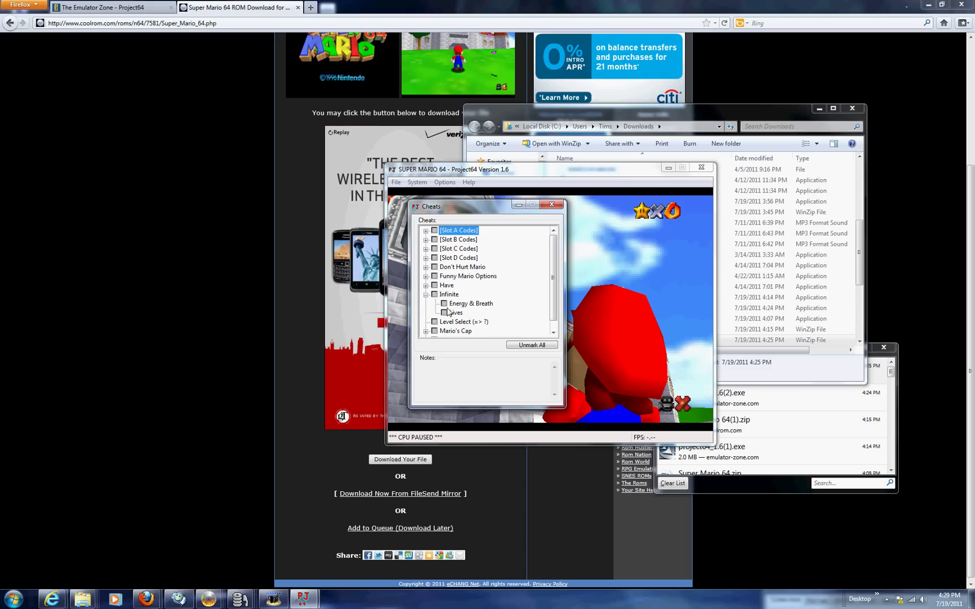
left_click(426, 295)
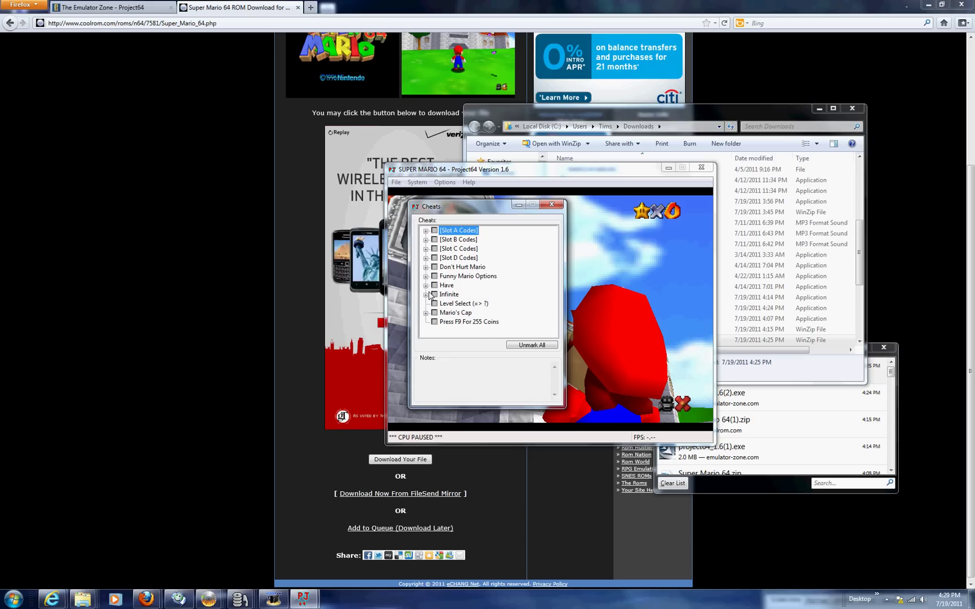
left_click(426, 285)
left_click(552, 206)
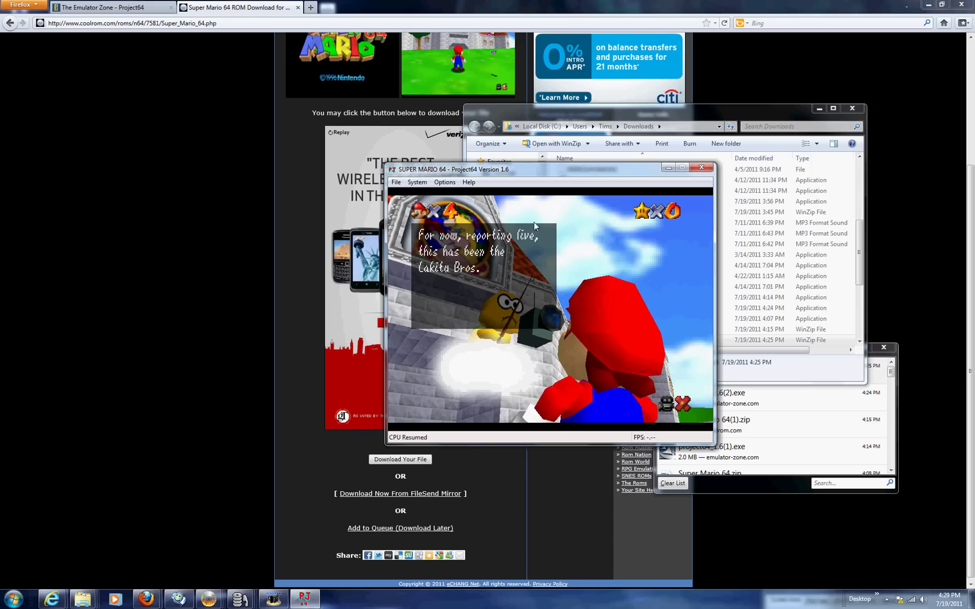
- Close the Lakitu dialogue and run Mario around the stone area in front of the castle doors
key("x")
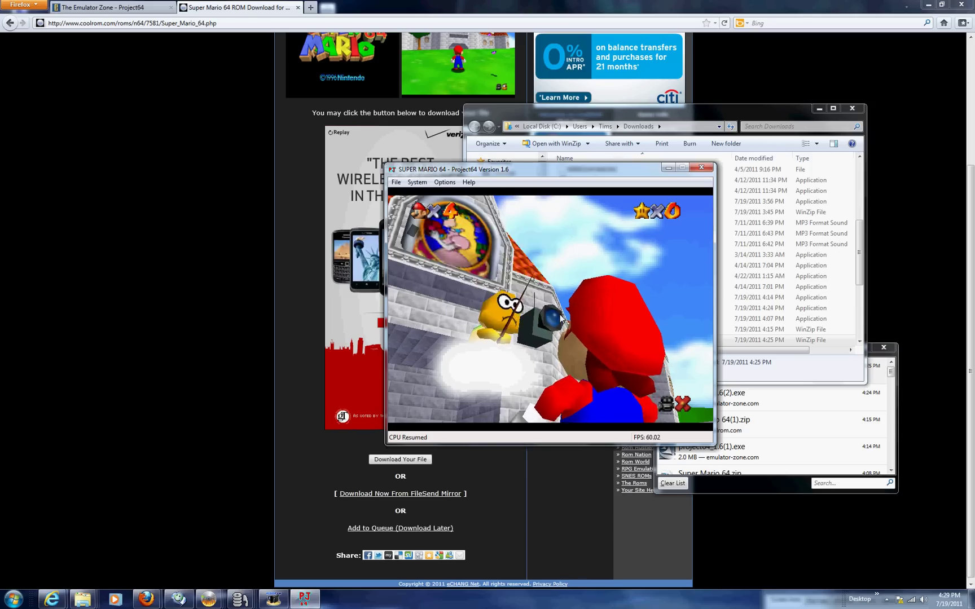
key("Up")
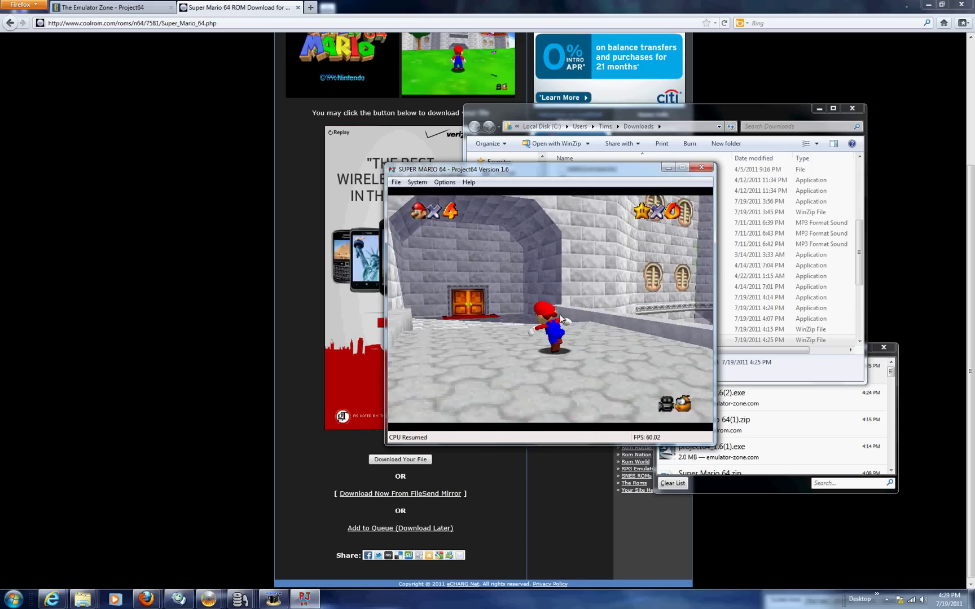
key("Up")
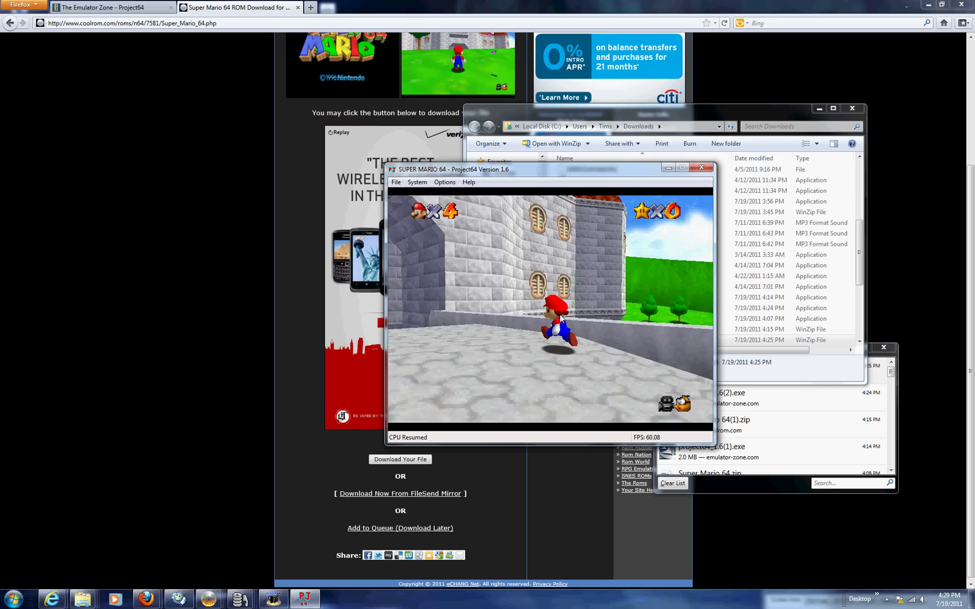
key("Left")
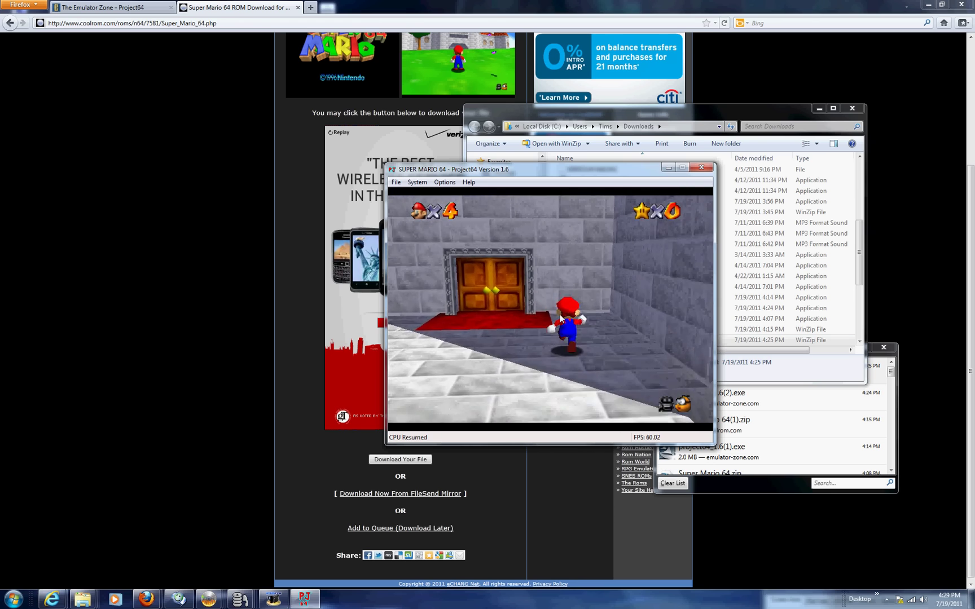
key("Up")
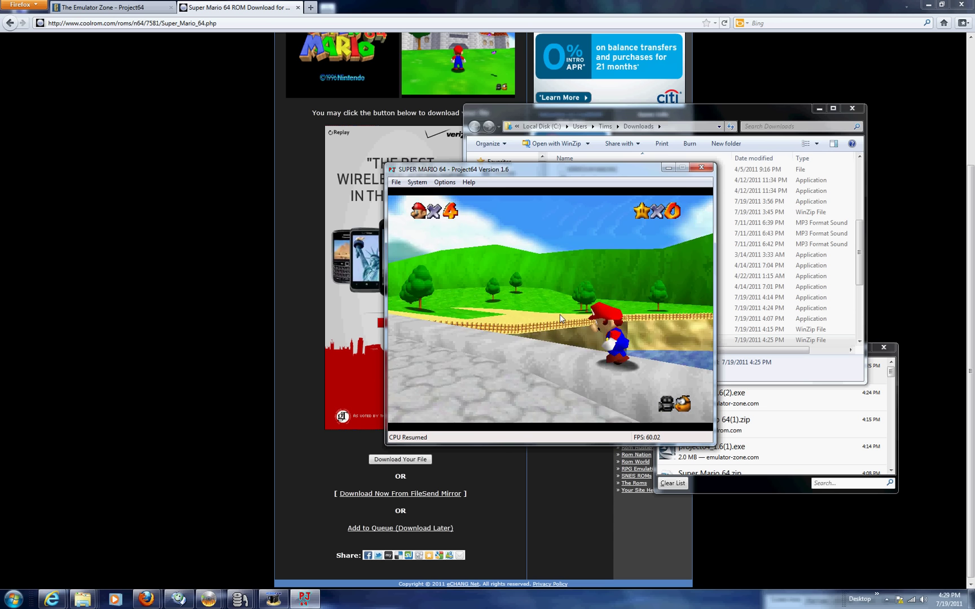
key("Left")
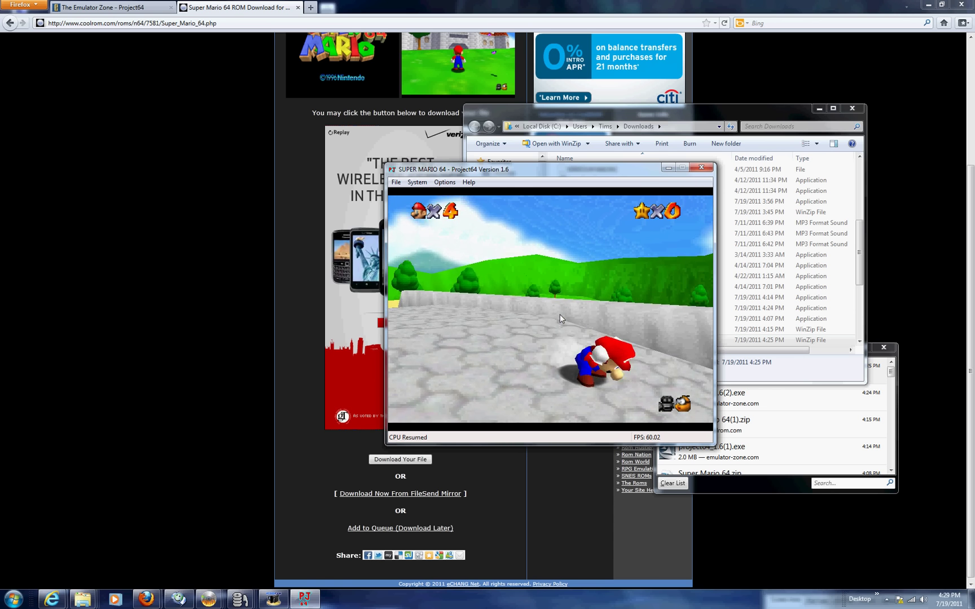
key("Right")
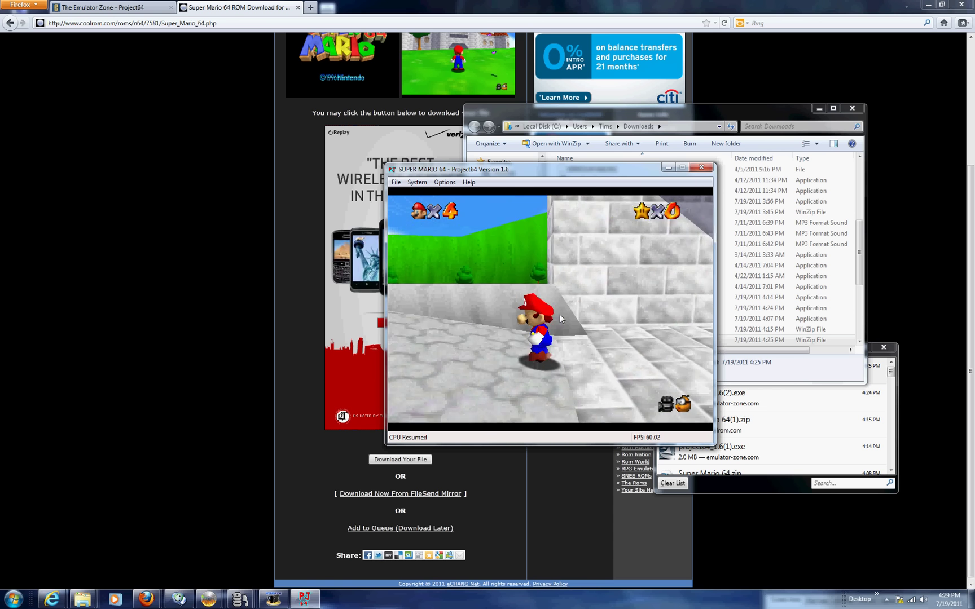
key("Up")
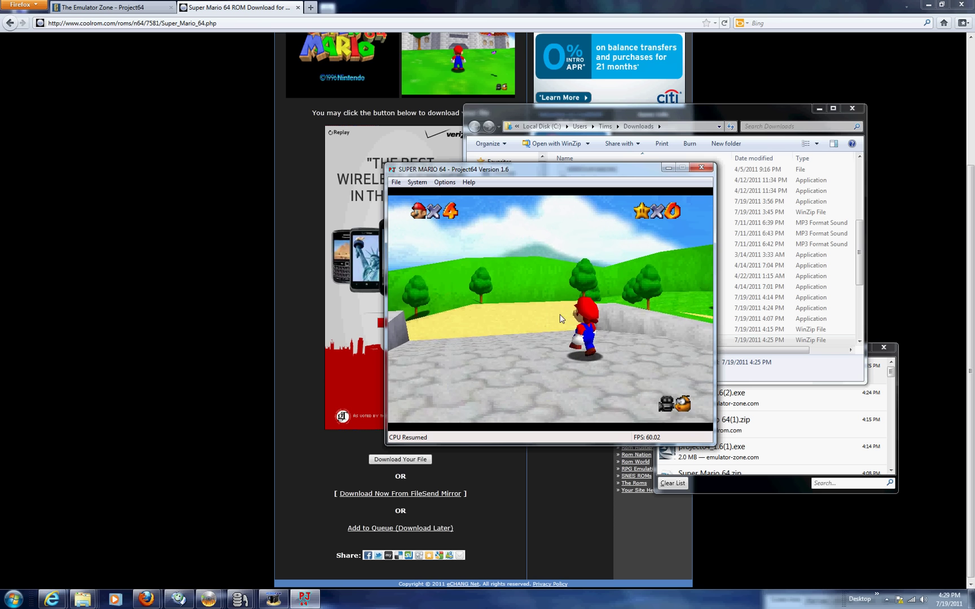
- Run Mario from the stone forecourt past the trees and signpost, jumping across the sandy clearing onto the green hillside
key("Up")
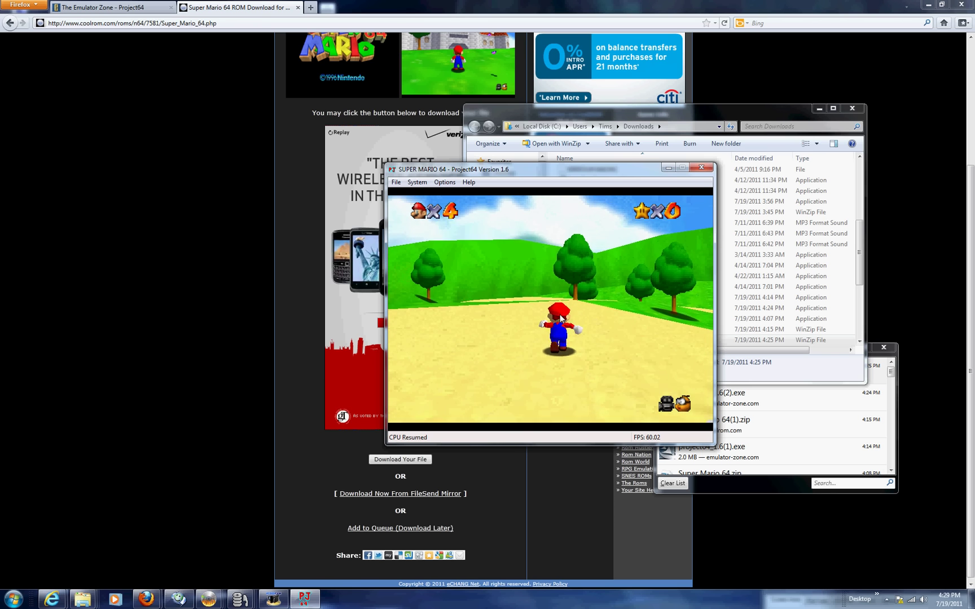
key("Up")
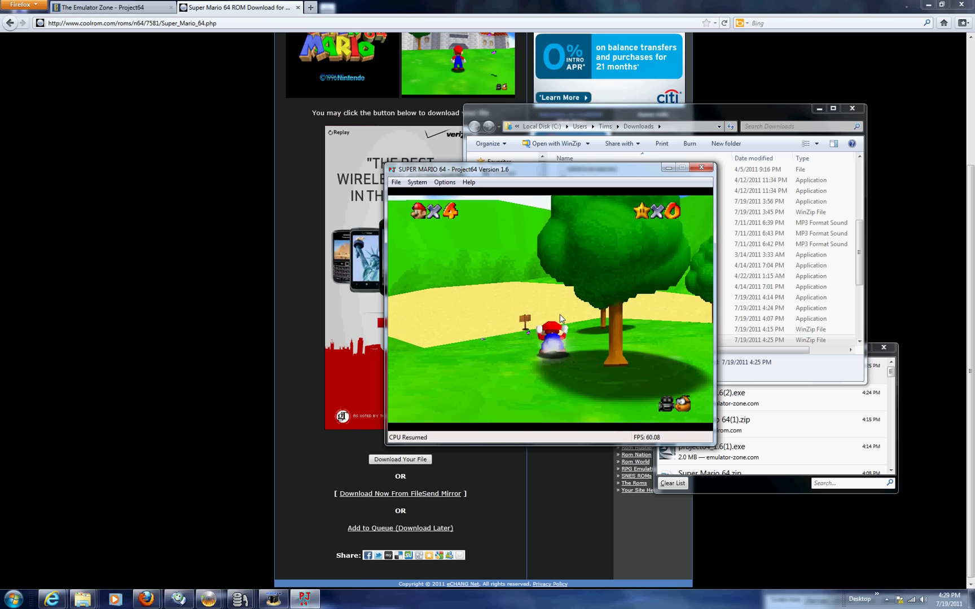
key("Up")
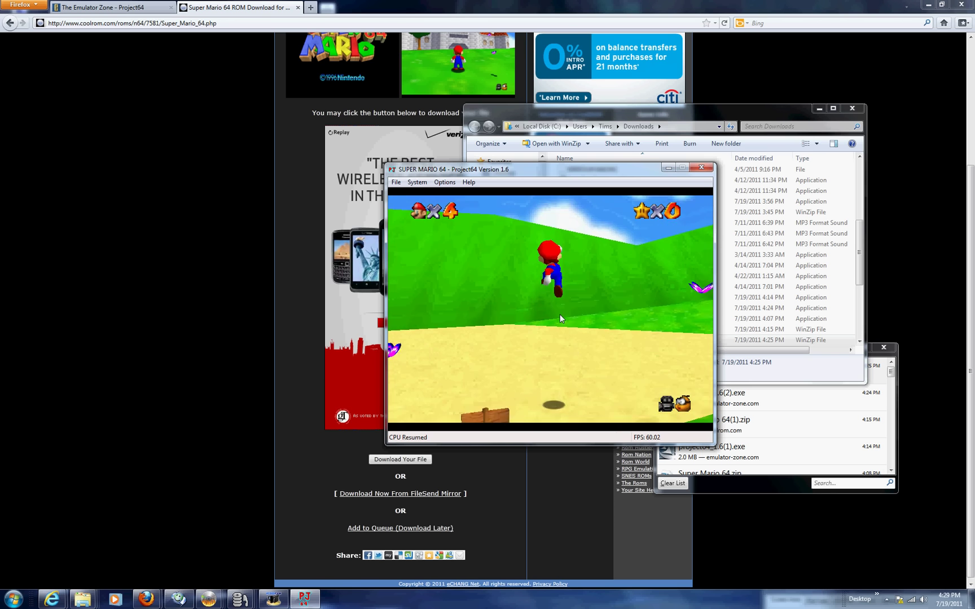
key("Up")
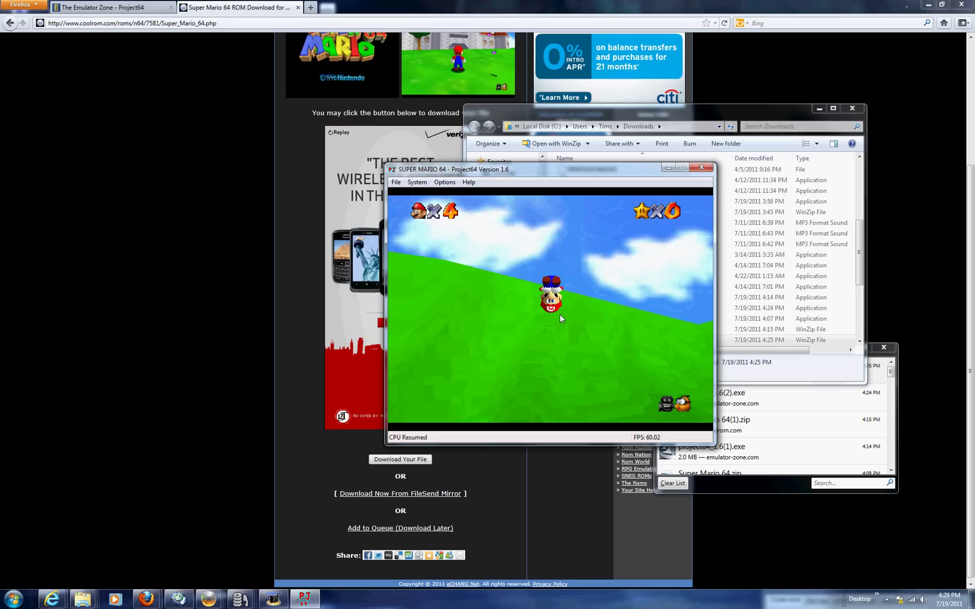
- Run Mario back along the sandy path and over the bridge to the castle's wooden doors
key("Left")
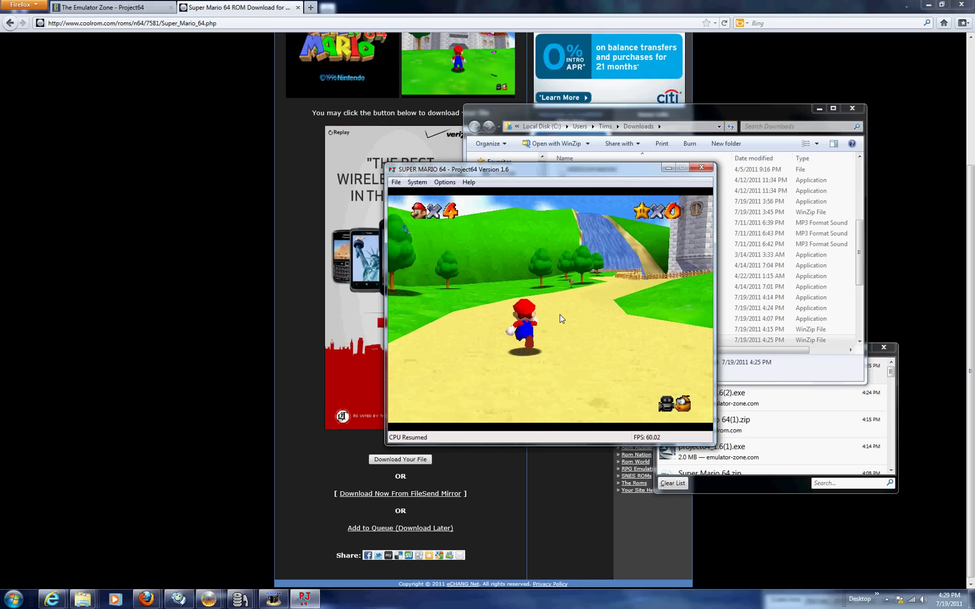
key("Right")
key("Right")
key("Up")
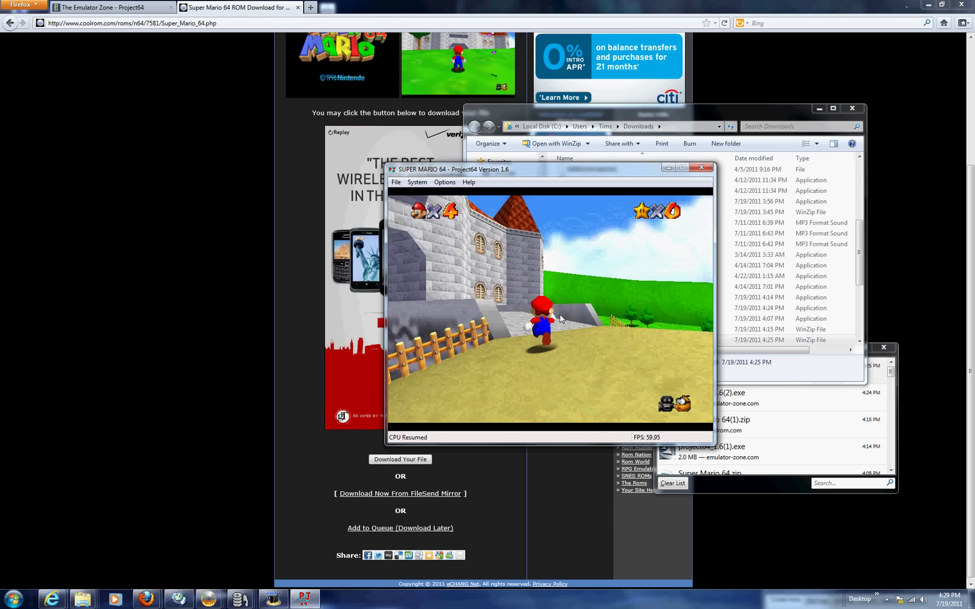
key("Up")
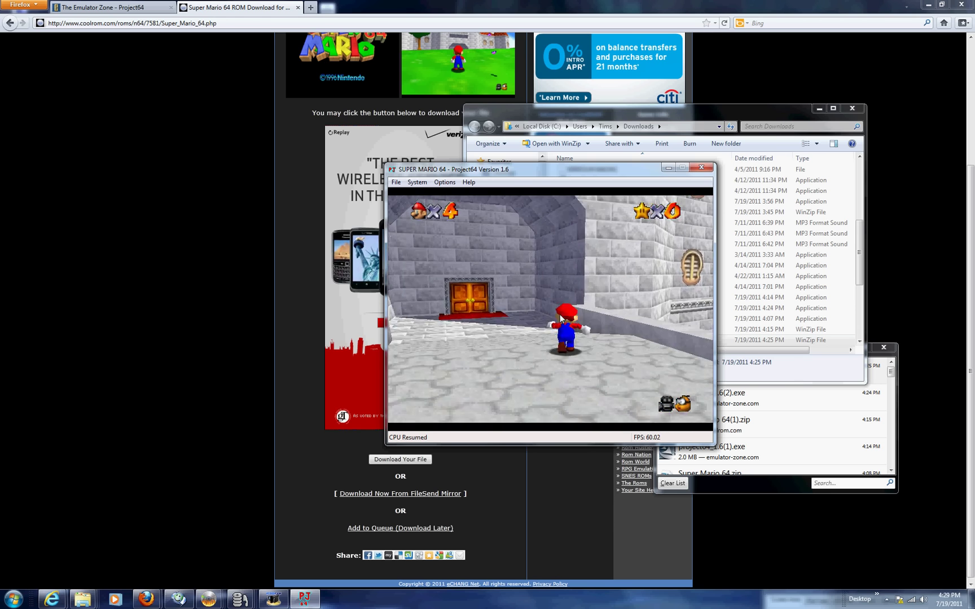
key("Left")
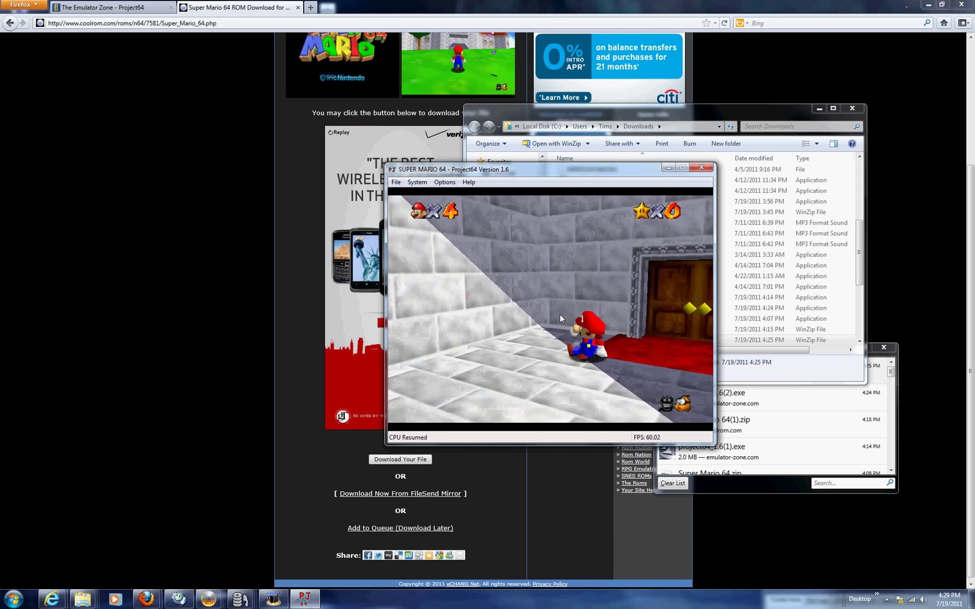
- Run Mario out from the castle doors onto the sandy path and back toward the doors
key("Down")
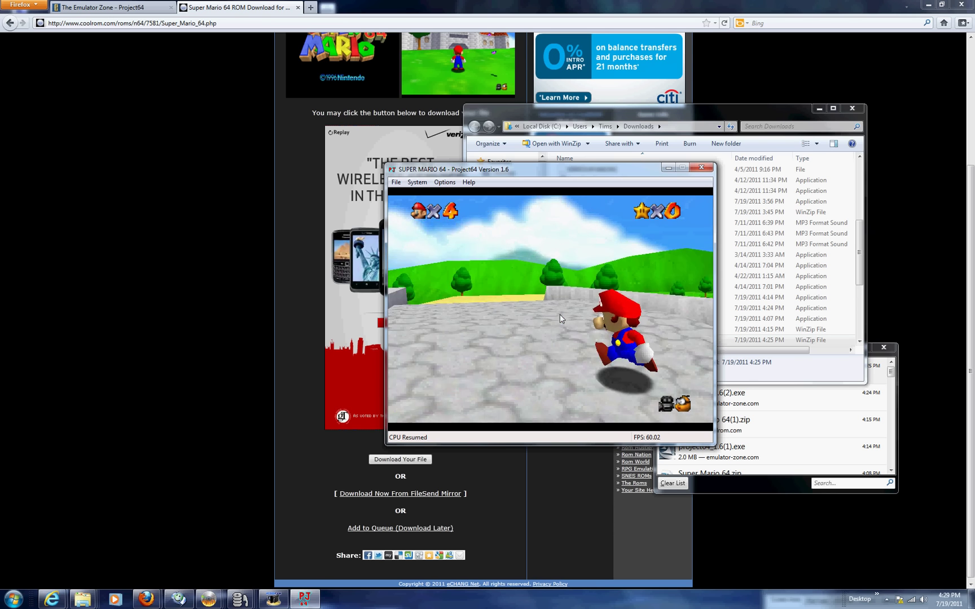
key("Up")
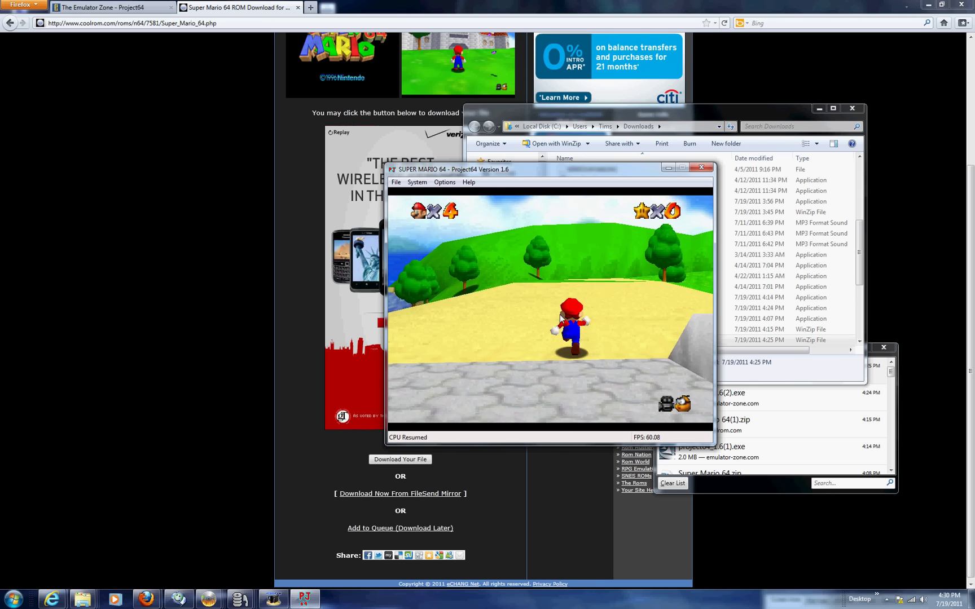
key("Left")
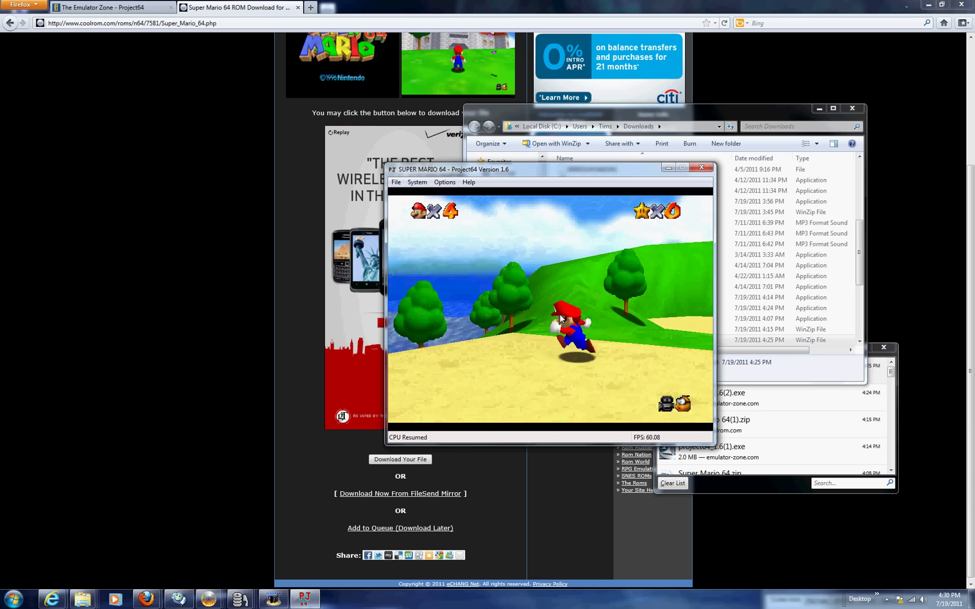
key("Right")
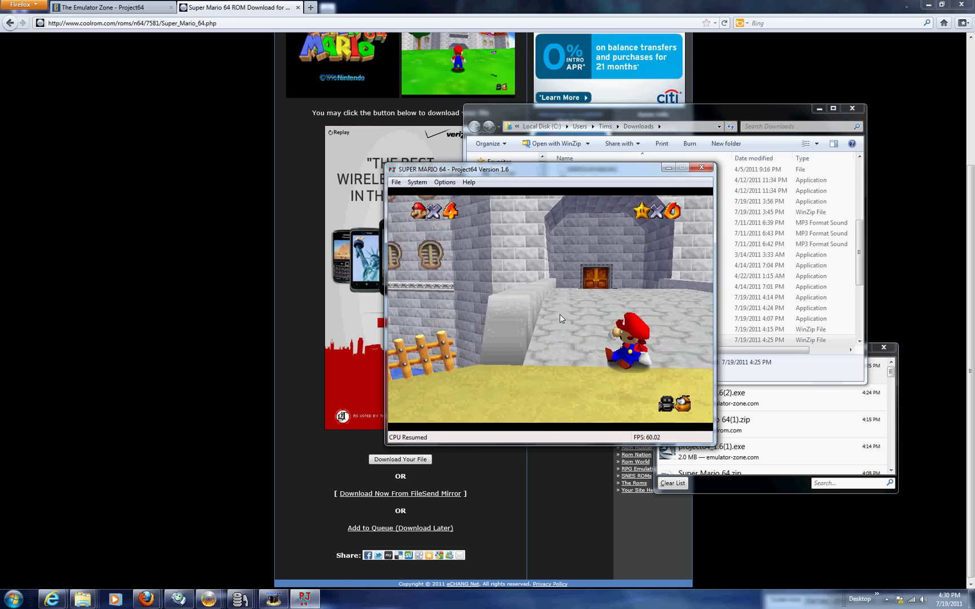
key("Up")
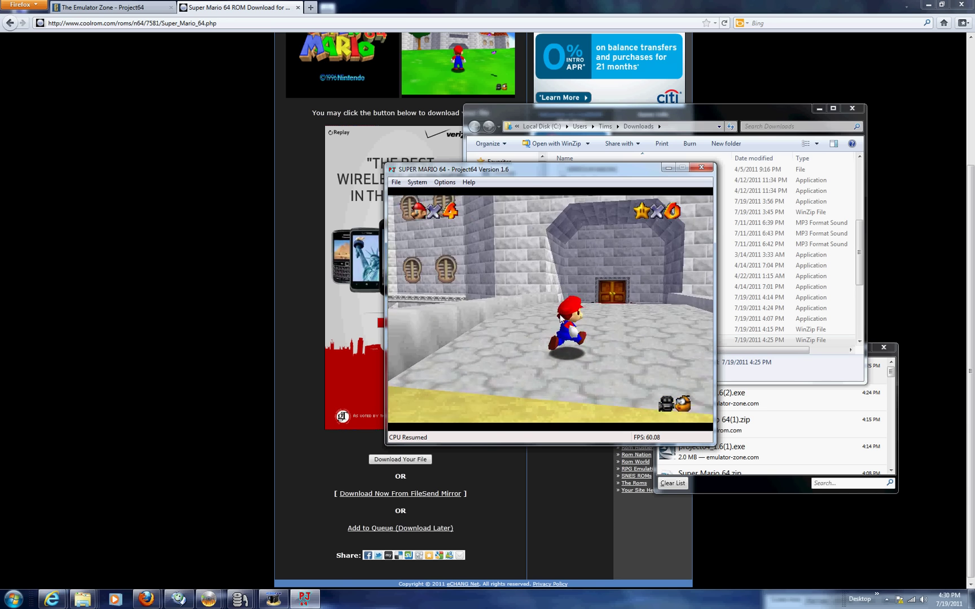
key("Up")
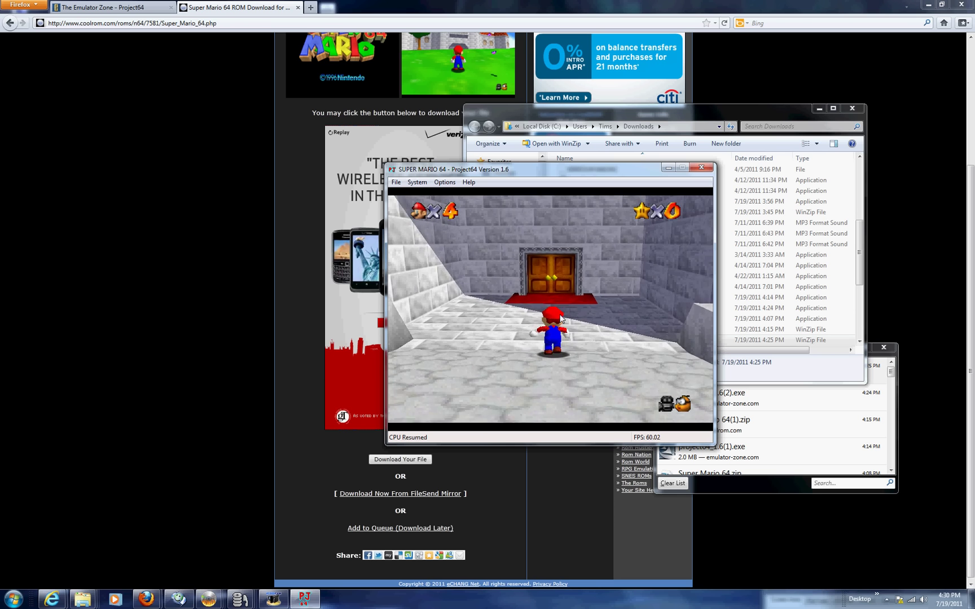
- Run Mario away from the castle doors, across the bridge and over the grass into the sandy clearing by the signpost
key("Down")
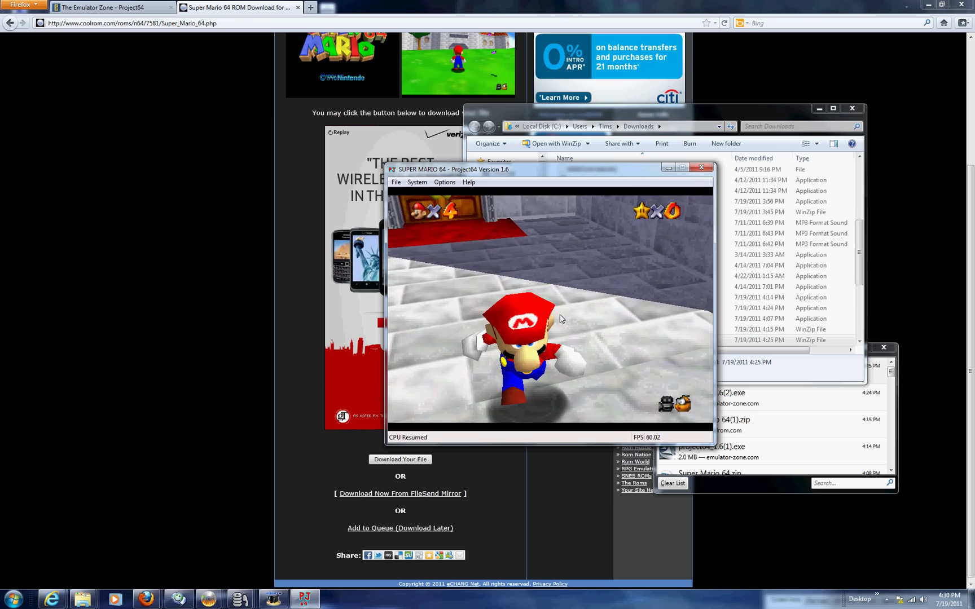
key("Up")
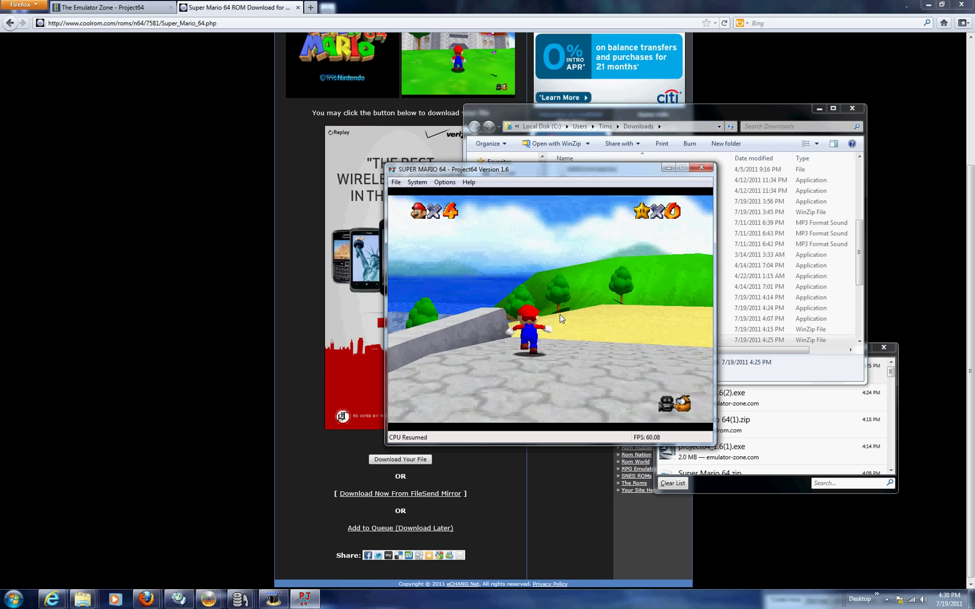
key("Up")
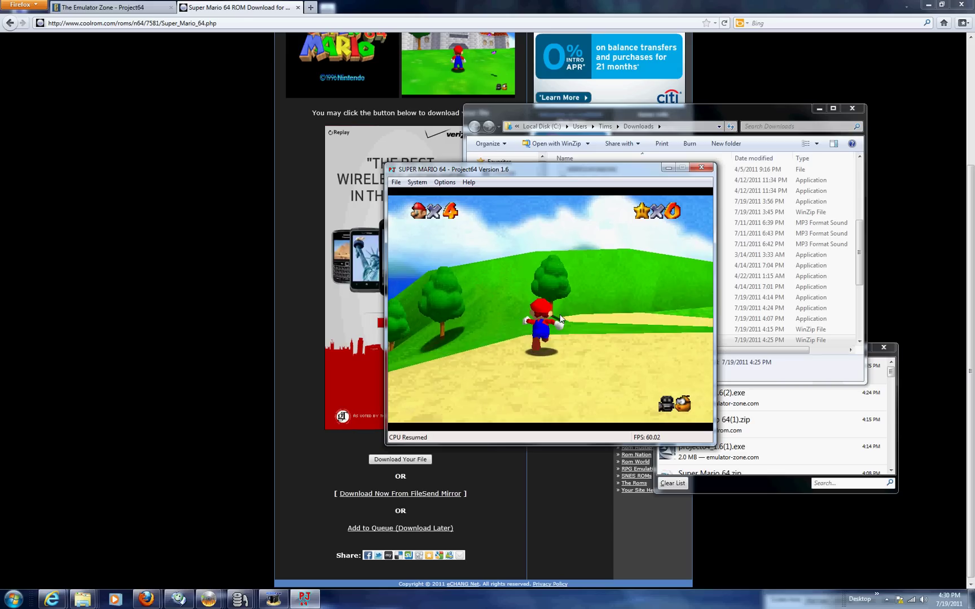
key("Left")
key("Up")
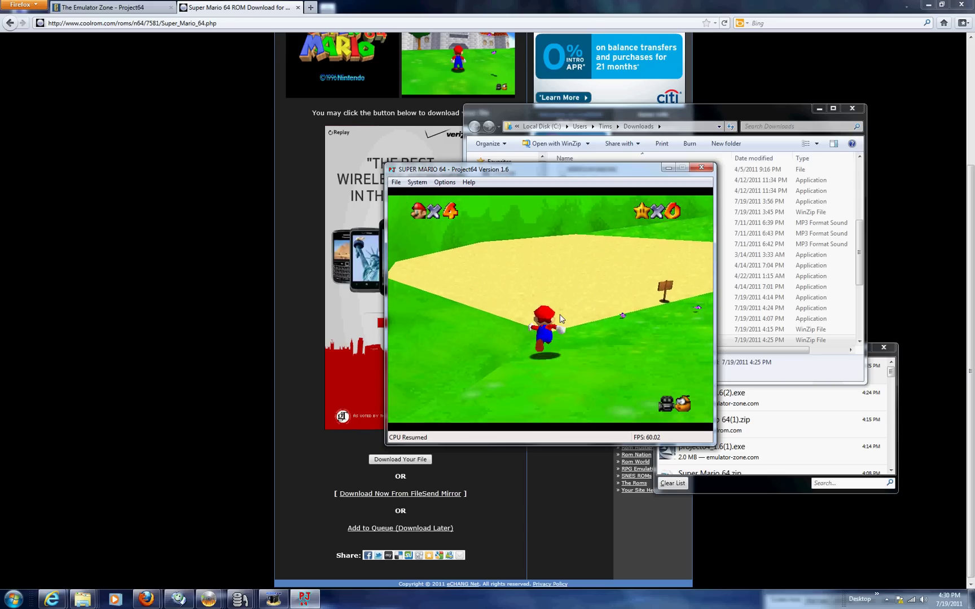
key("Up")
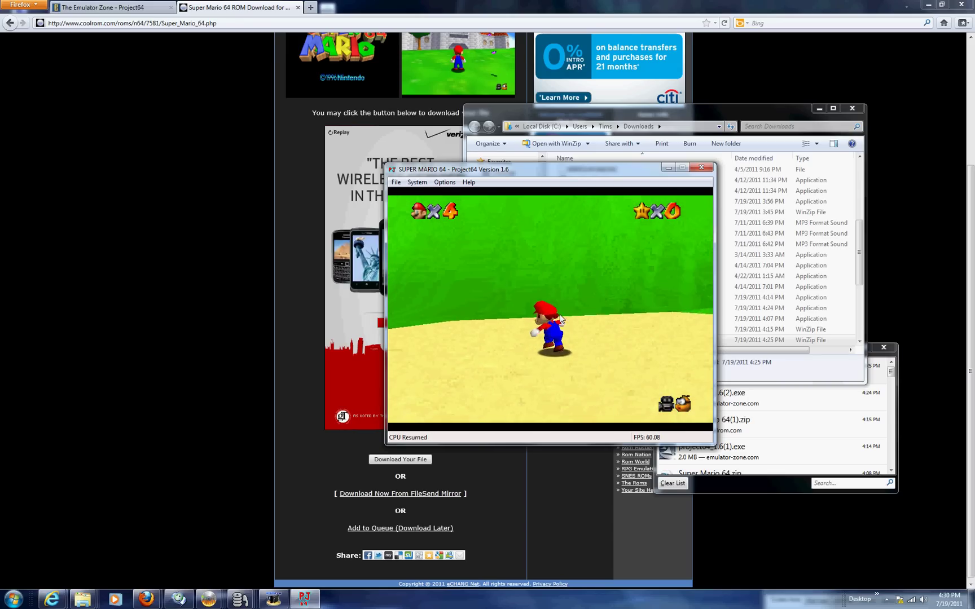
- Turn Mario around in the sandy clearing and run back over the bridge toward the castle entrance
key("Left")
key("Up")
key("Up")
key("Up")
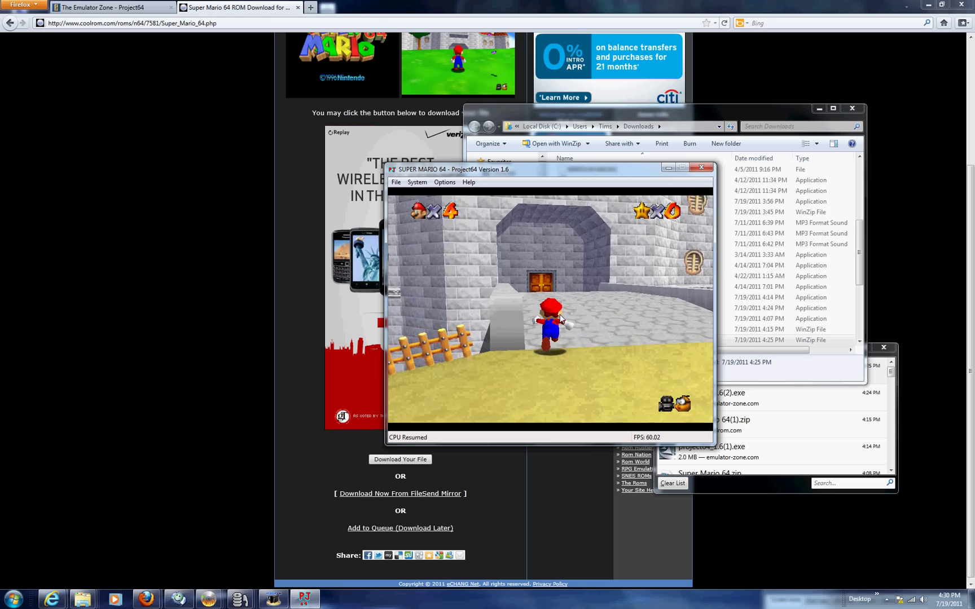
- Circle Mario around the stone forecourt, cross the bridge again and run past the signpost into the sandy clearing
key("Down")
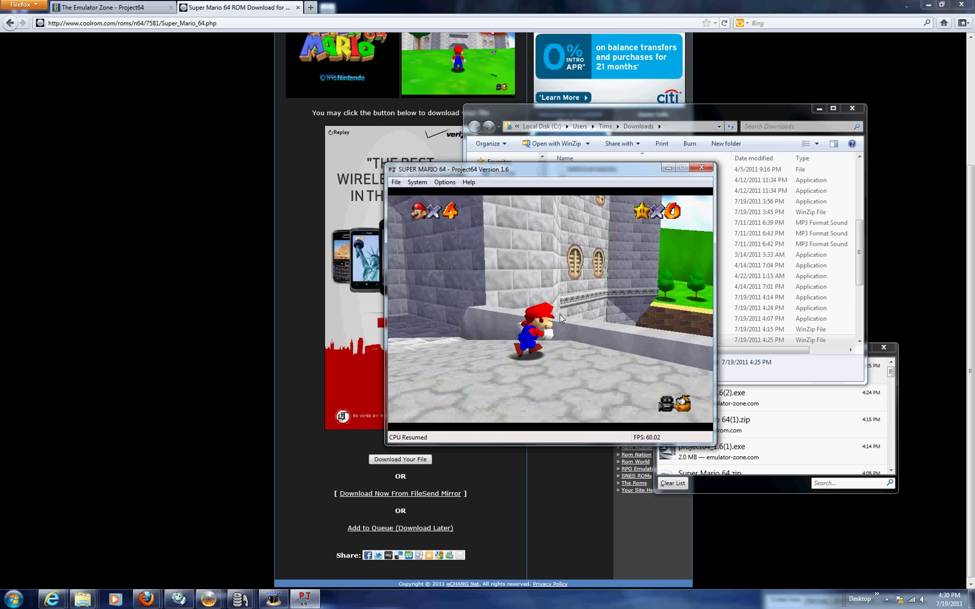
key("Up")
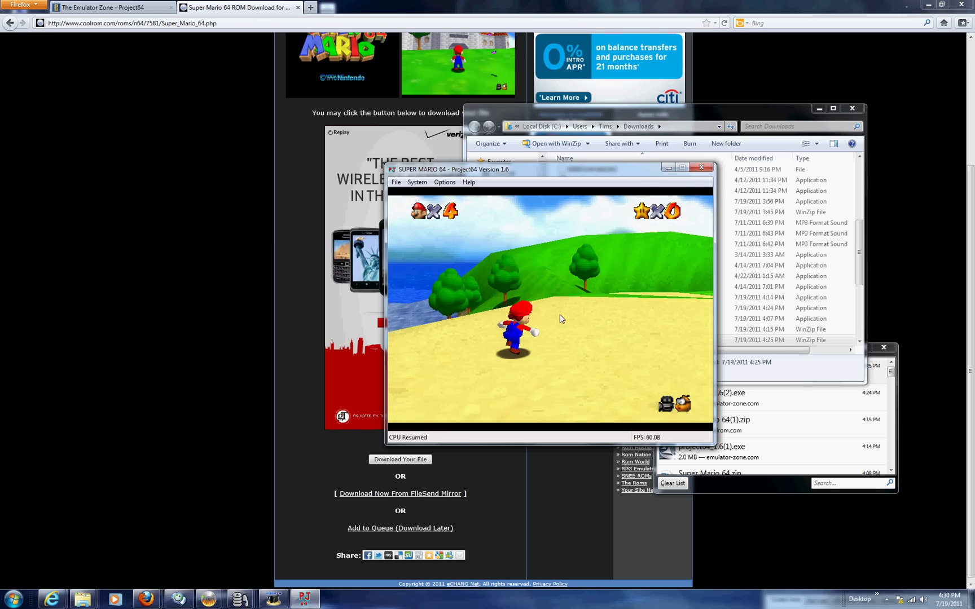
key("Up")
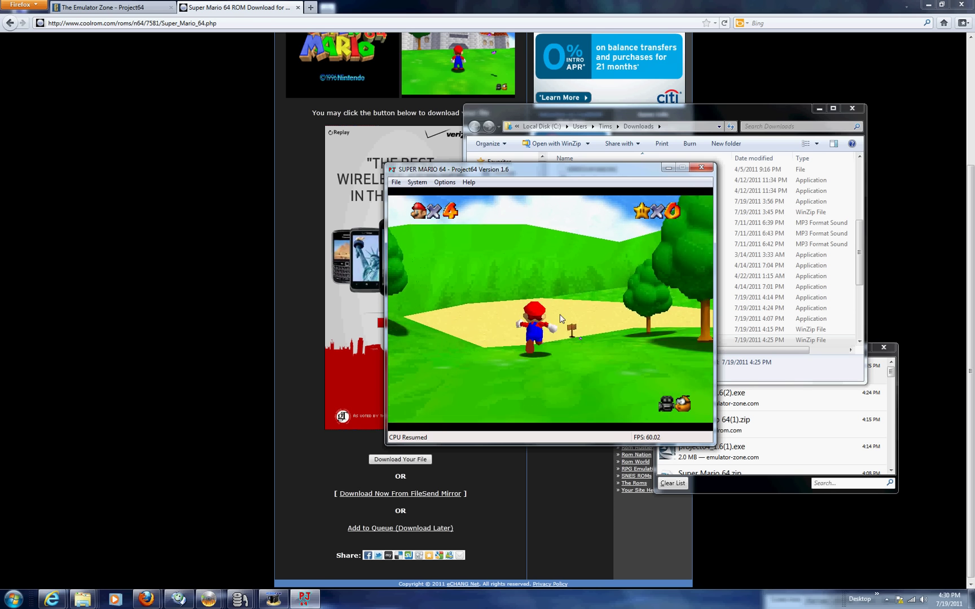
key("Up")
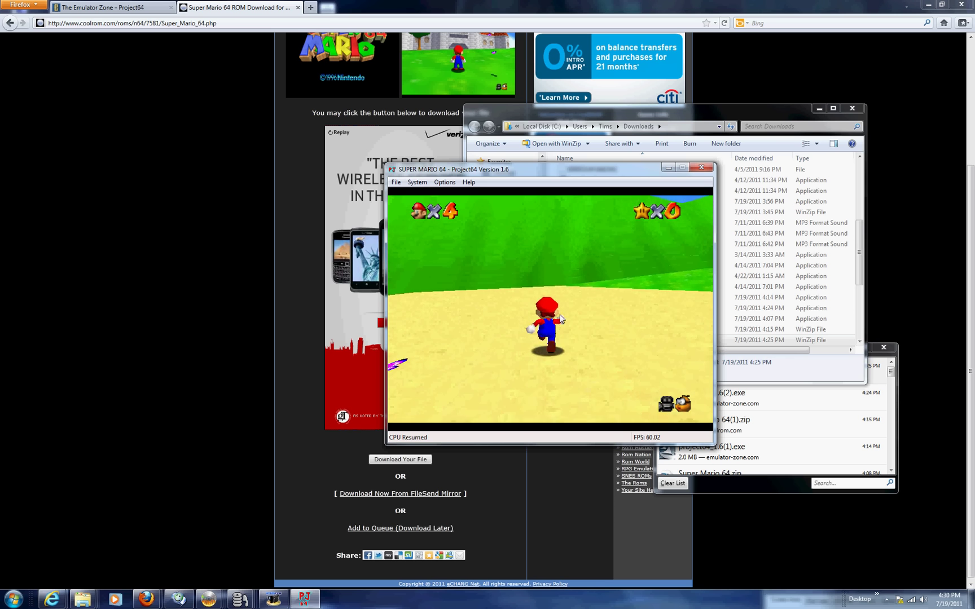
- Keep Mario running from the sandy clearing until the game switches to another scene
key("Up")
key("Up")
key("Up")
key("Up")
key("Up")
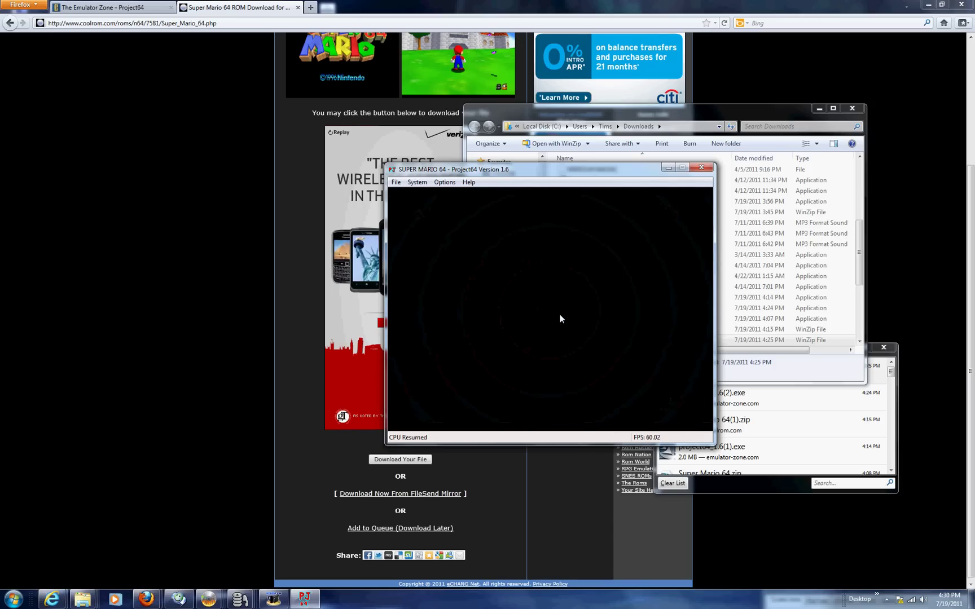